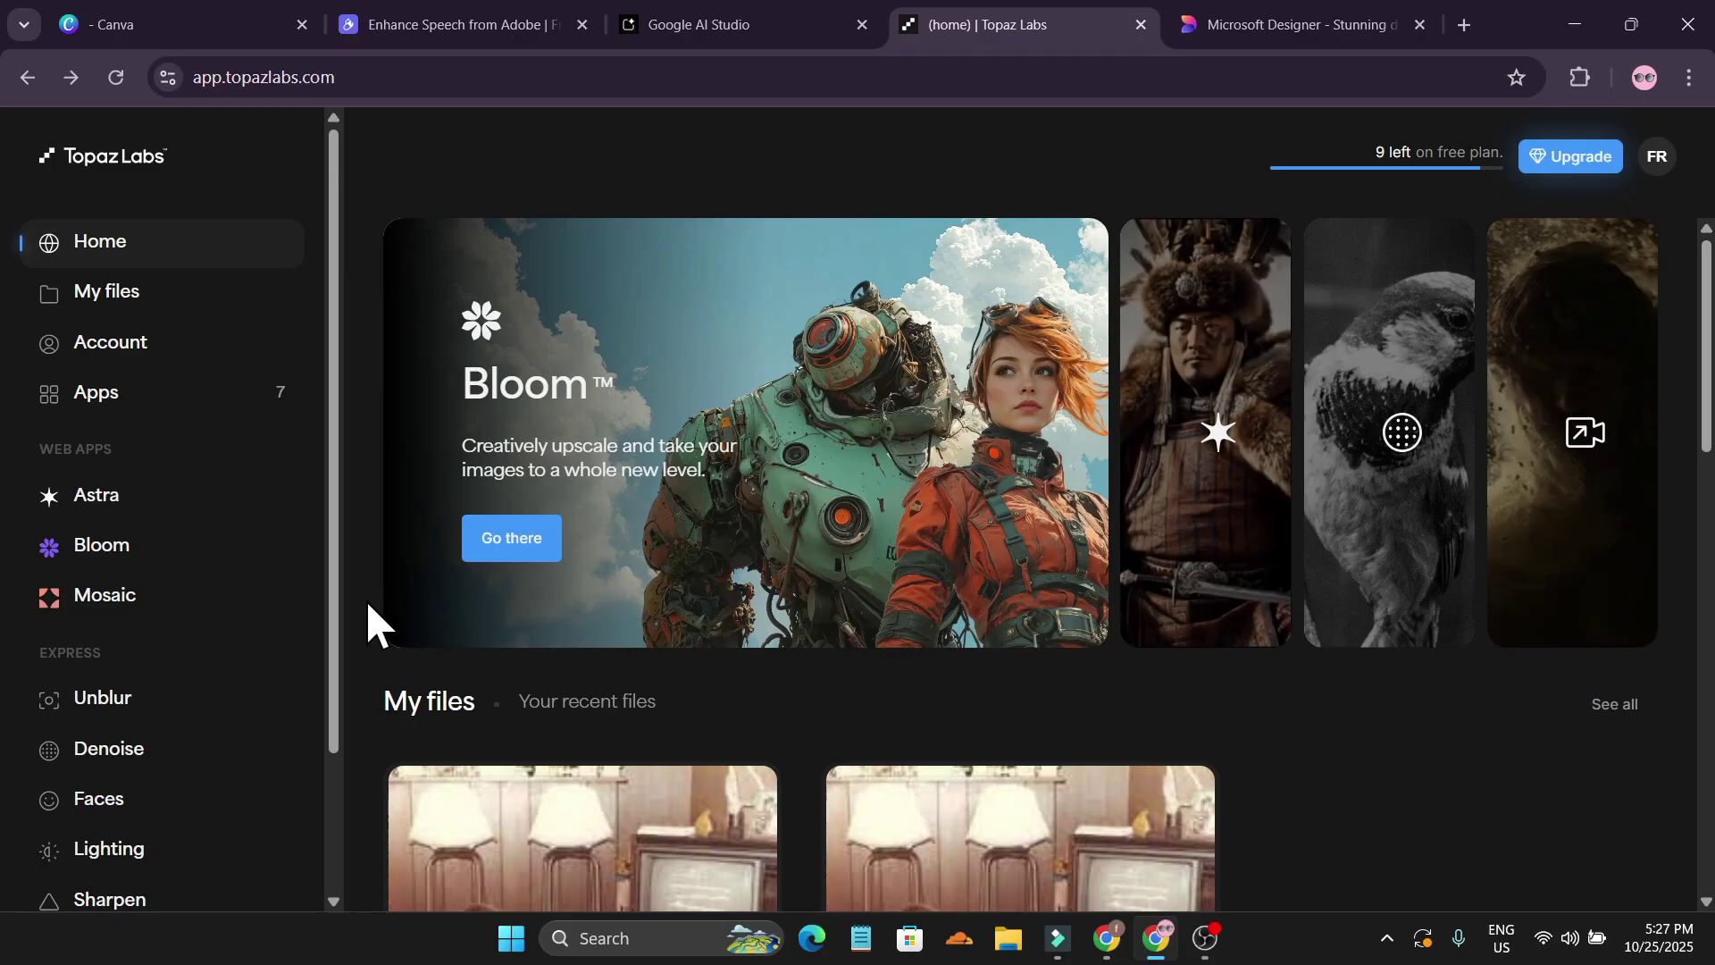
Scroll through the Topaz Labs page to find the recent living-room photo.
scroll(370, 597, "down", 4)
scroll(347, 593, "up", 4)
left_click_drag(336, 645, 337, 727)
scroll(1197, 710, "down", 2)
scroll(1252, 720, "up", 2)
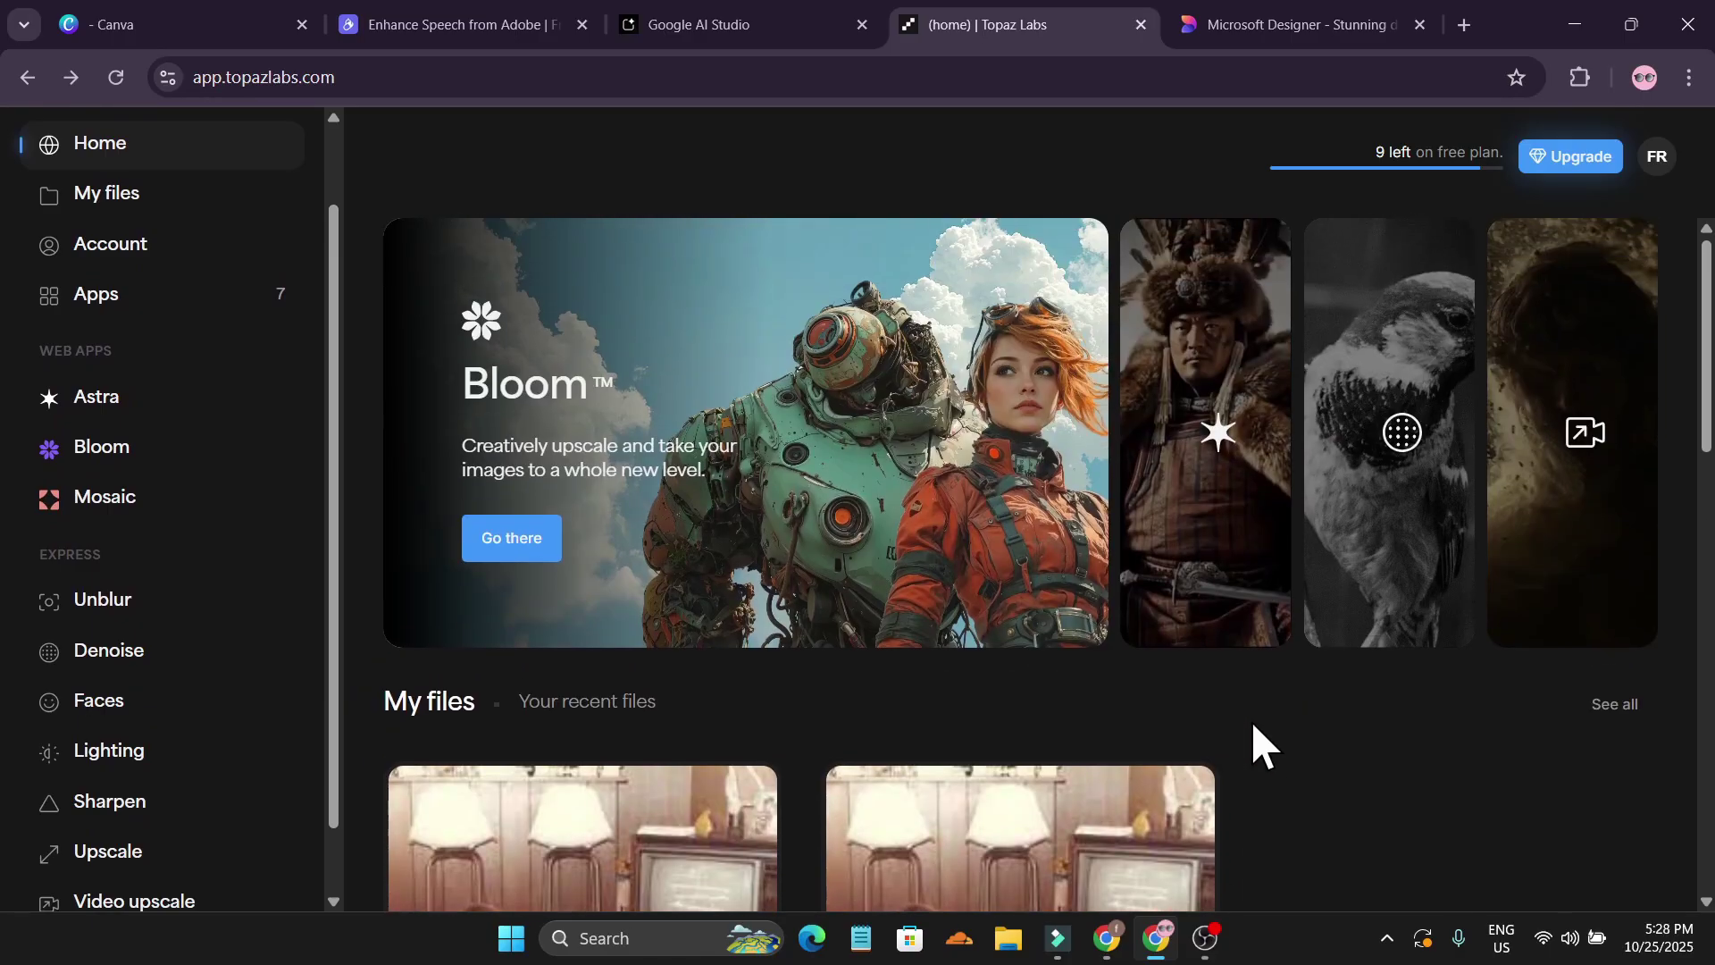
scroll(1253, 725, "down", 2)
scroll(1252, 726, "up", 2)
scroll(1253, 725, "down", 1)
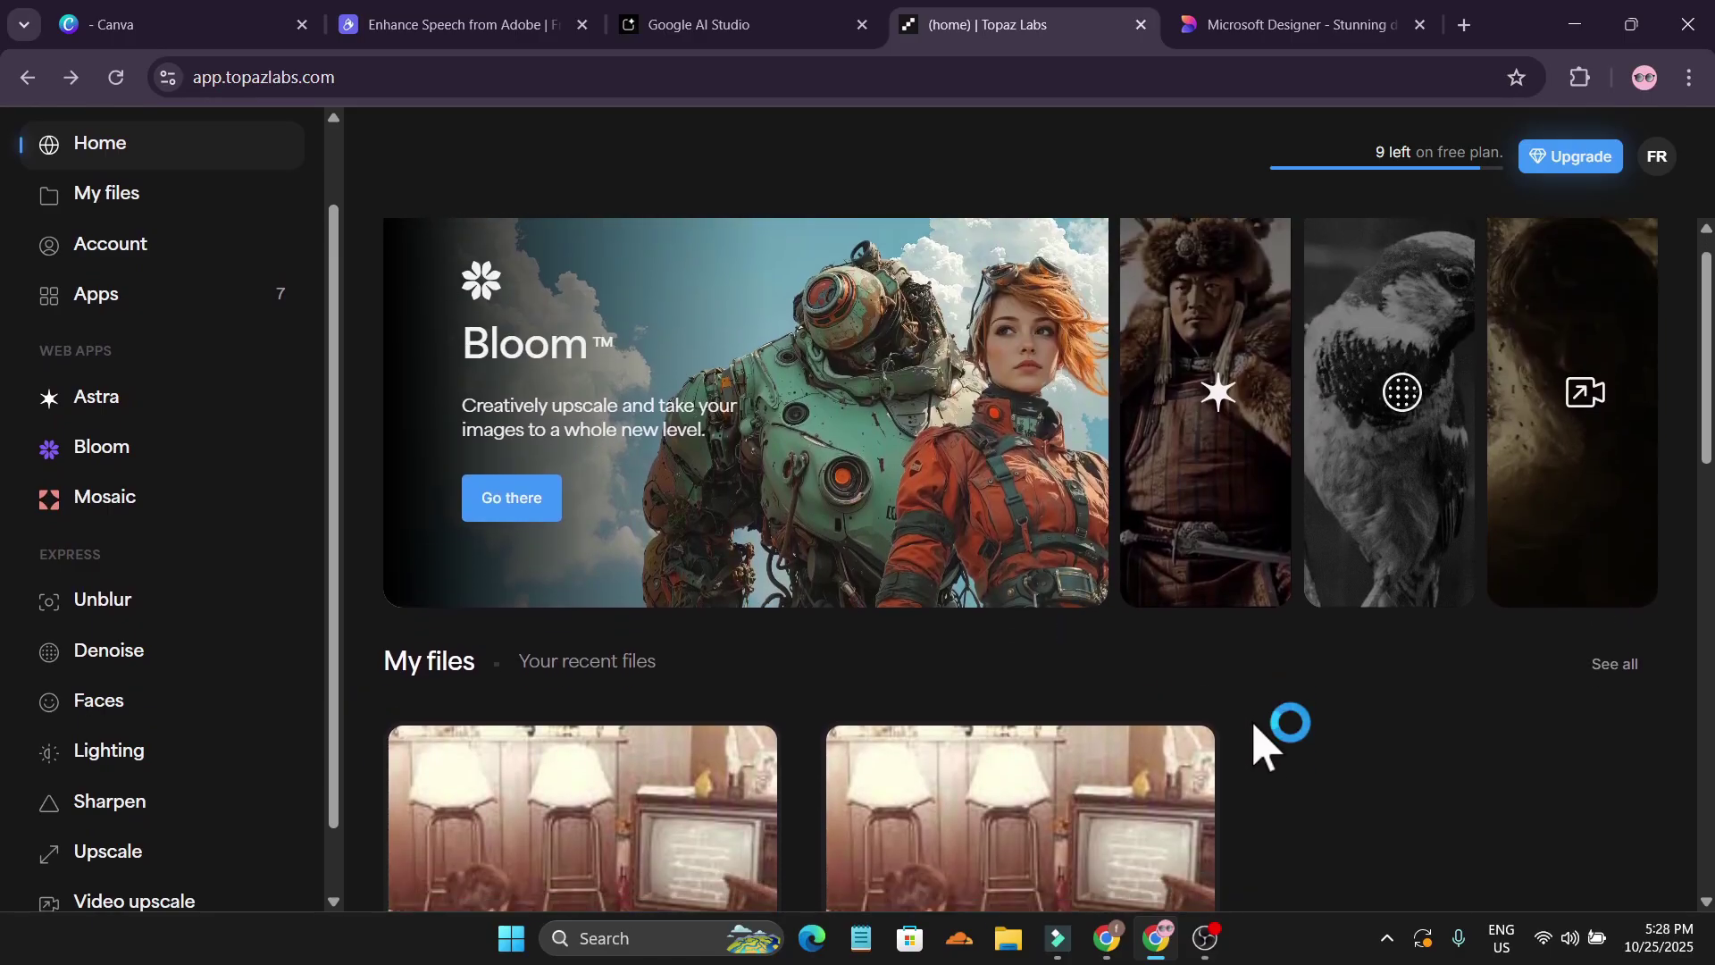
scroll(1253, 725, "down", 3)
scroll(1253, 726, "up", 2)
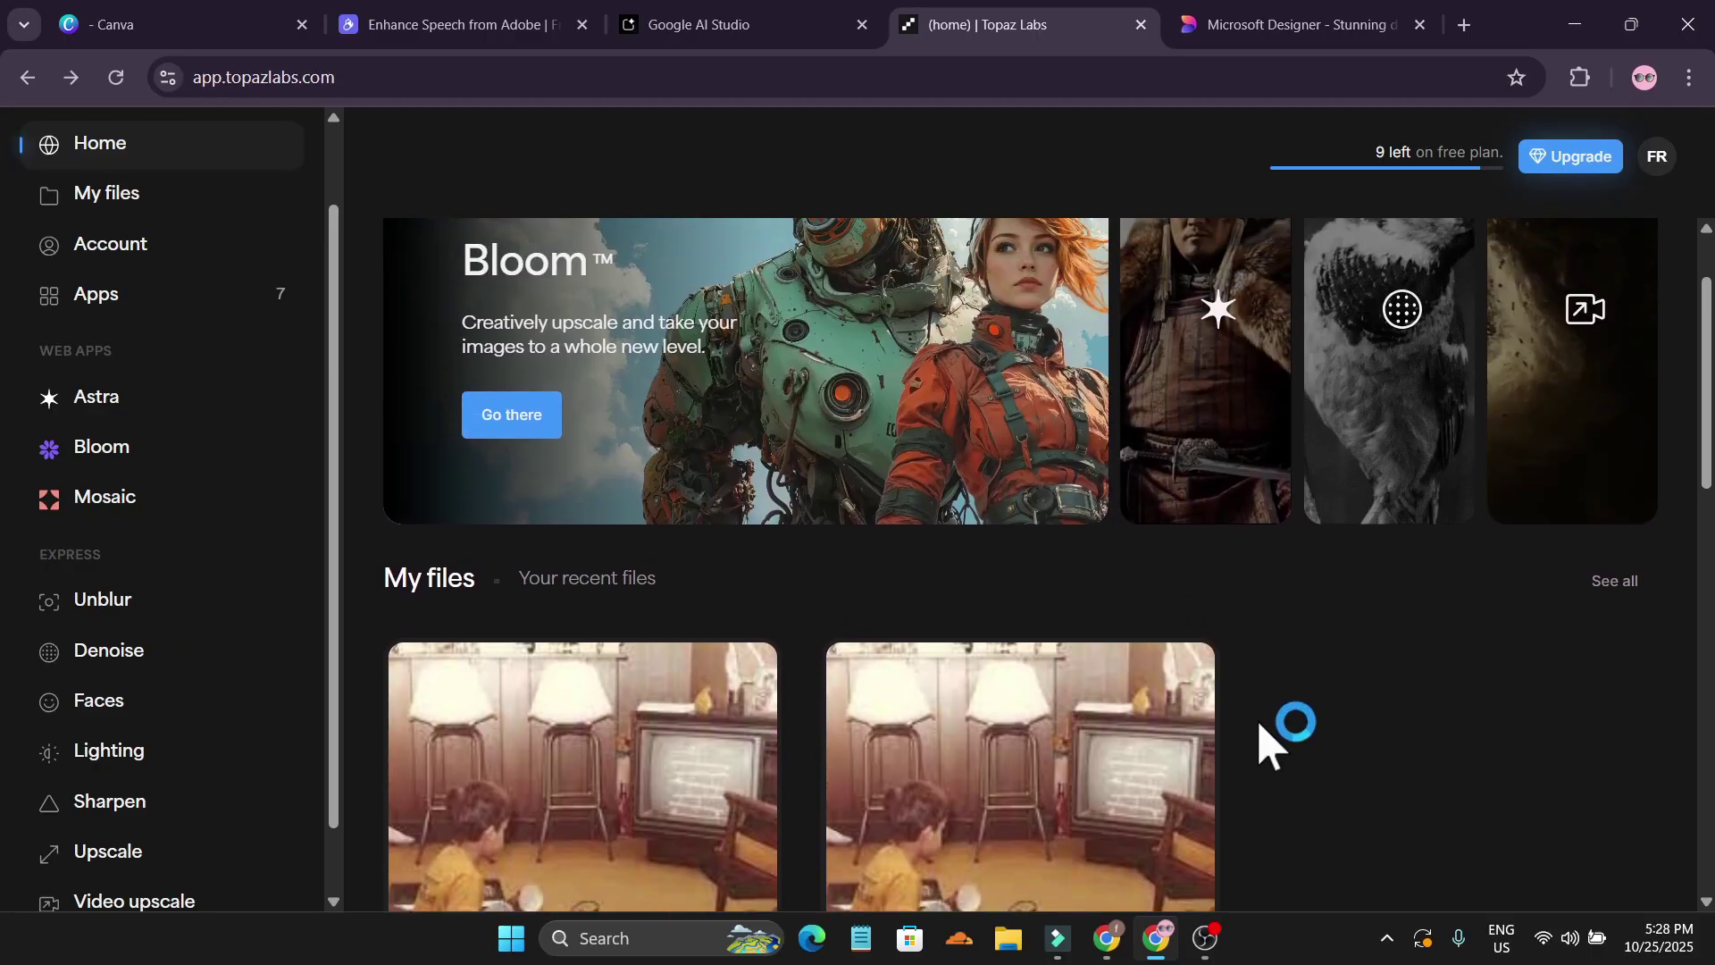
Open the boy's photo in Upscale and slide the comparison to show nearly all the original.
left_click(70, 77)
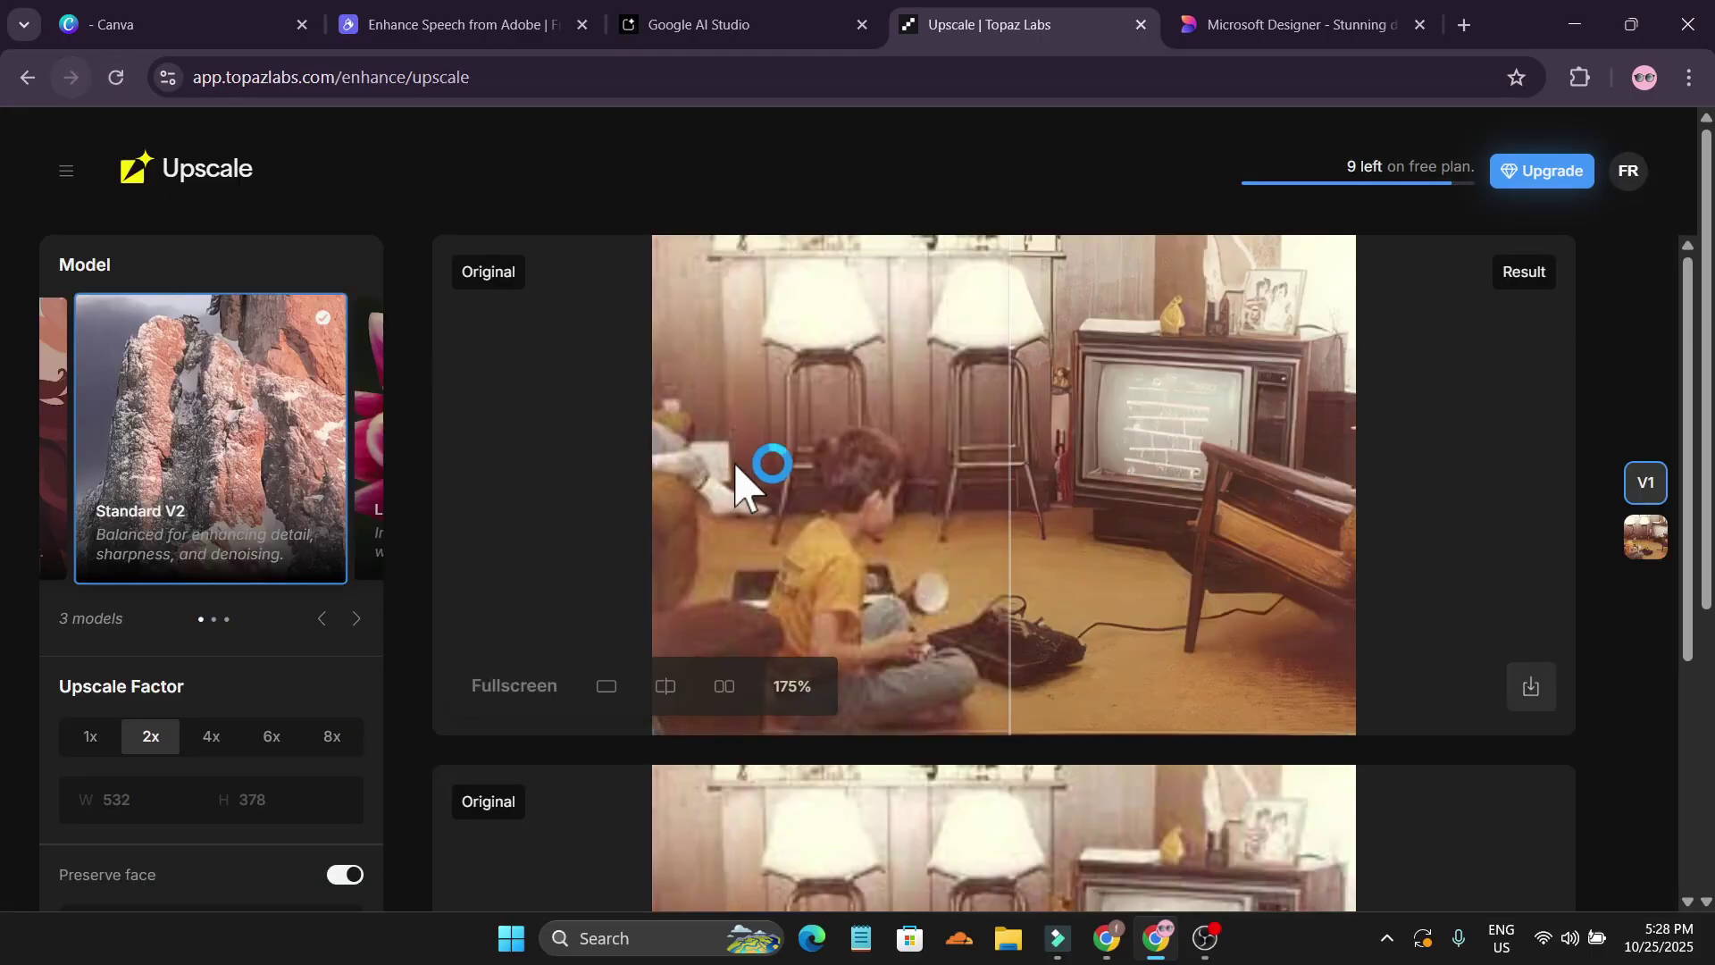
scroll(620, 501, "down", 1)
left_click_drag(1019, 531, 1291, 530)
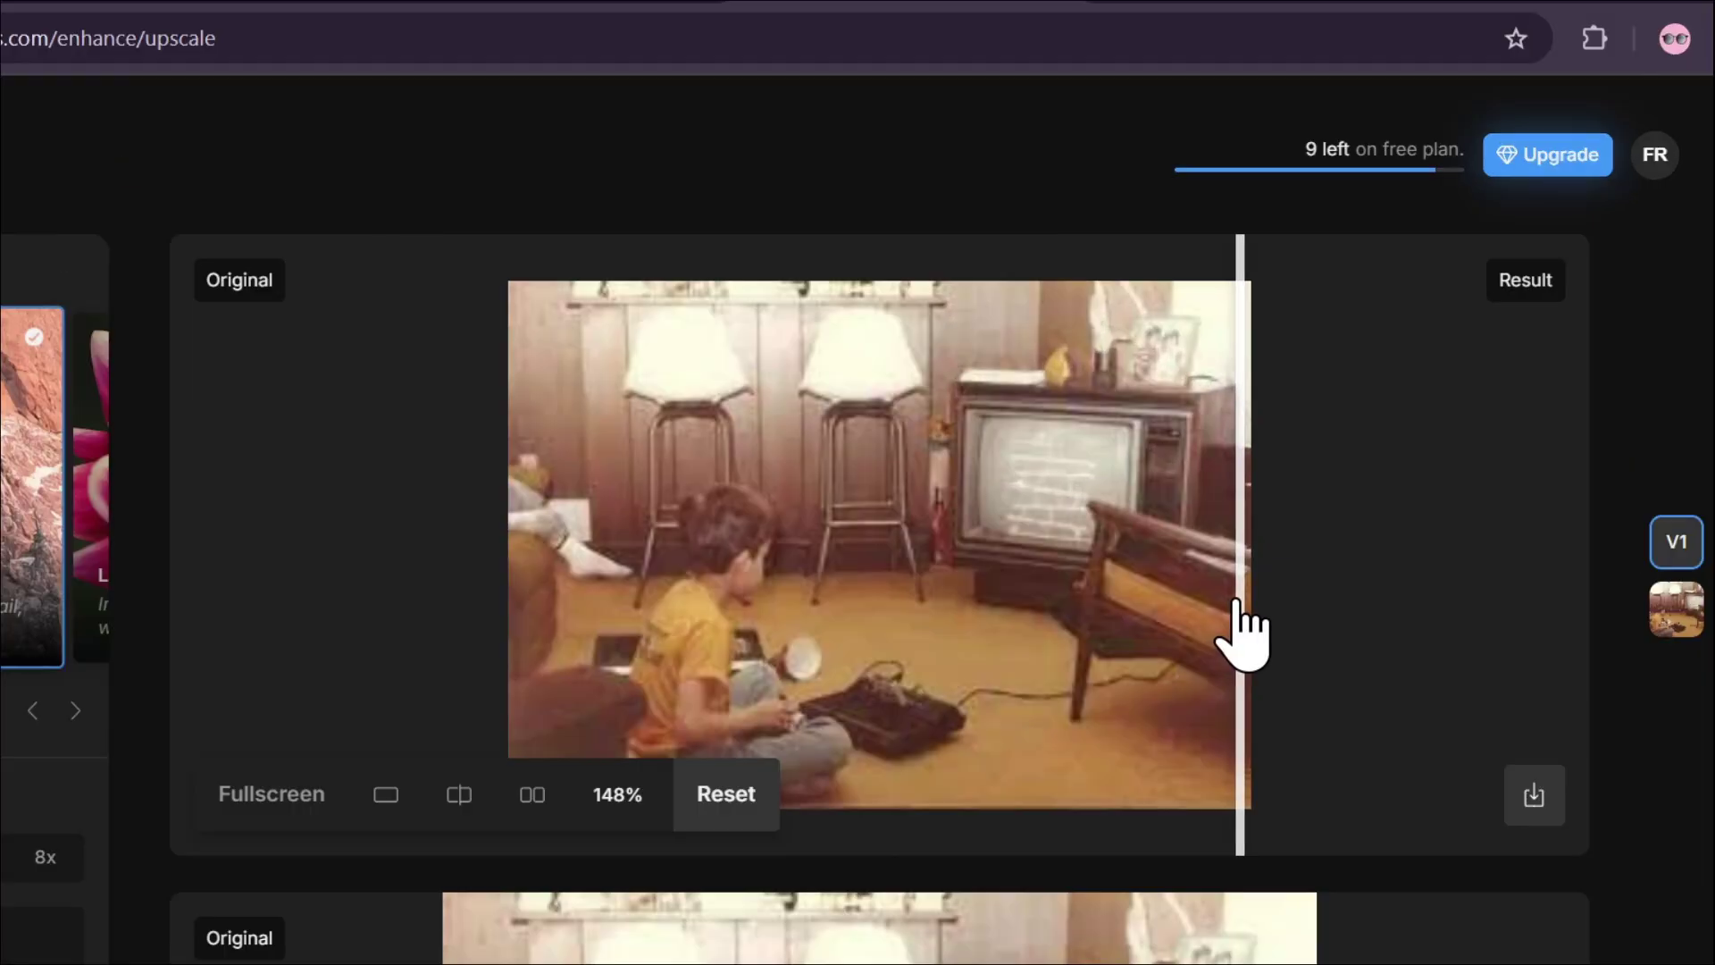
scroll(1396, 930, "down", 5)
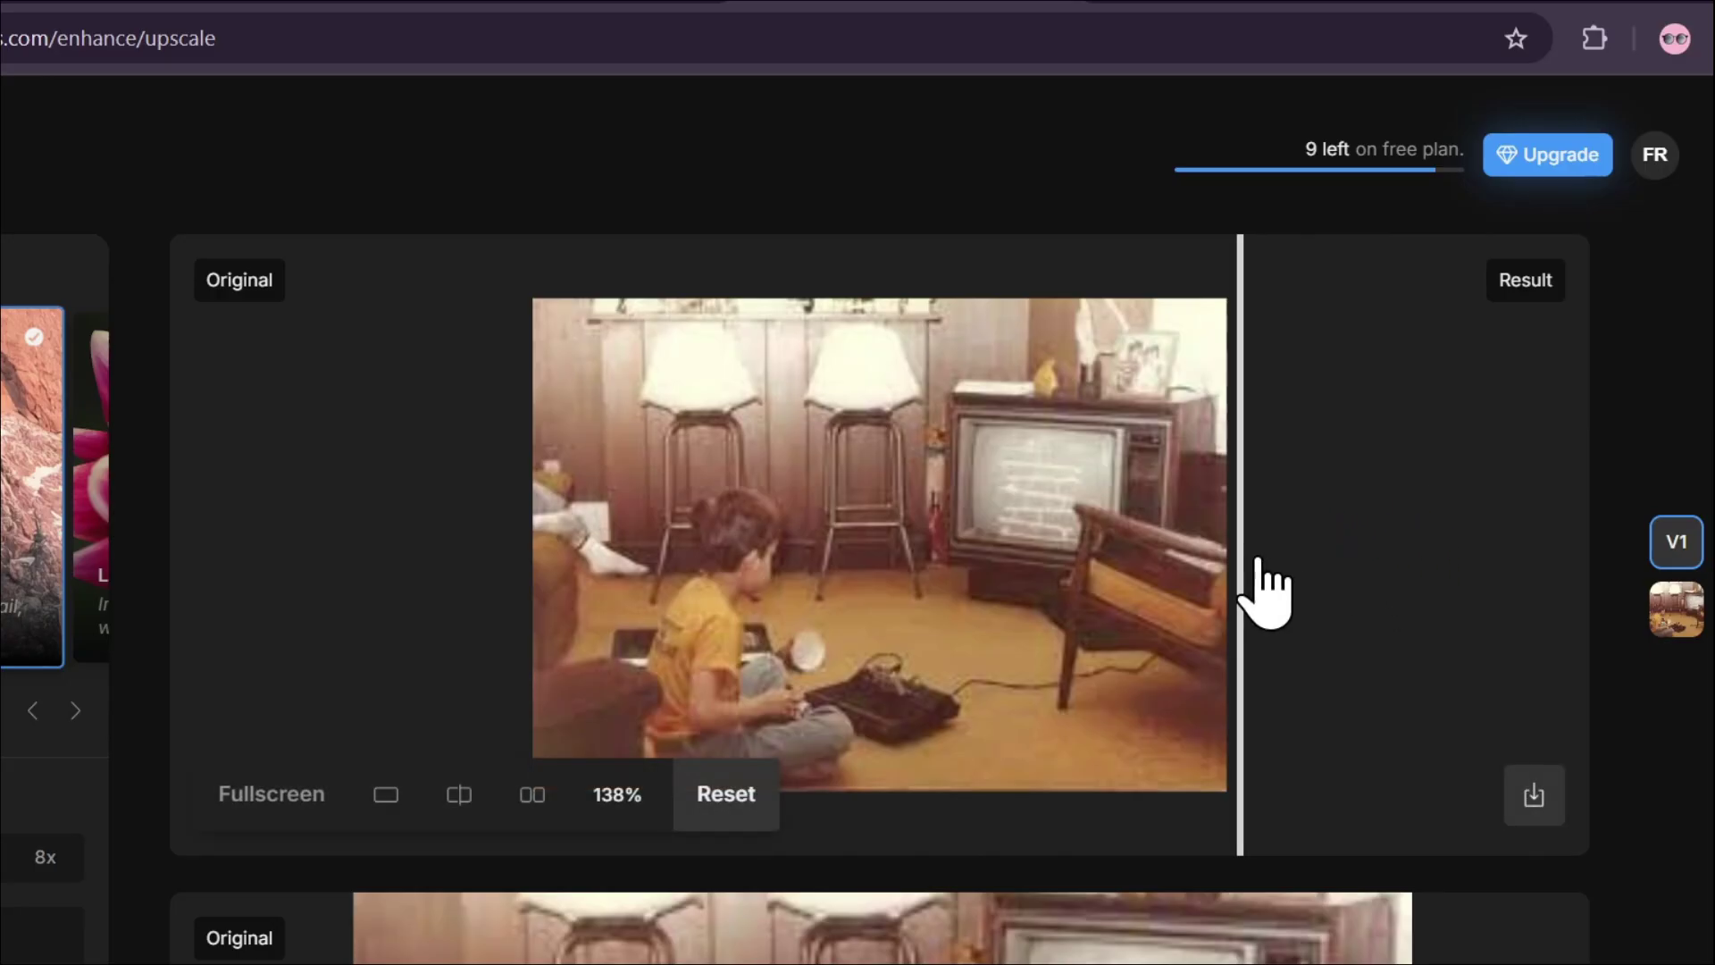
Zoom into the comparison and pan across the boy, stools, legs and game console.
left_click_drag(1245, 570, 606, 585)
scroll(829, 594, "up", 5)
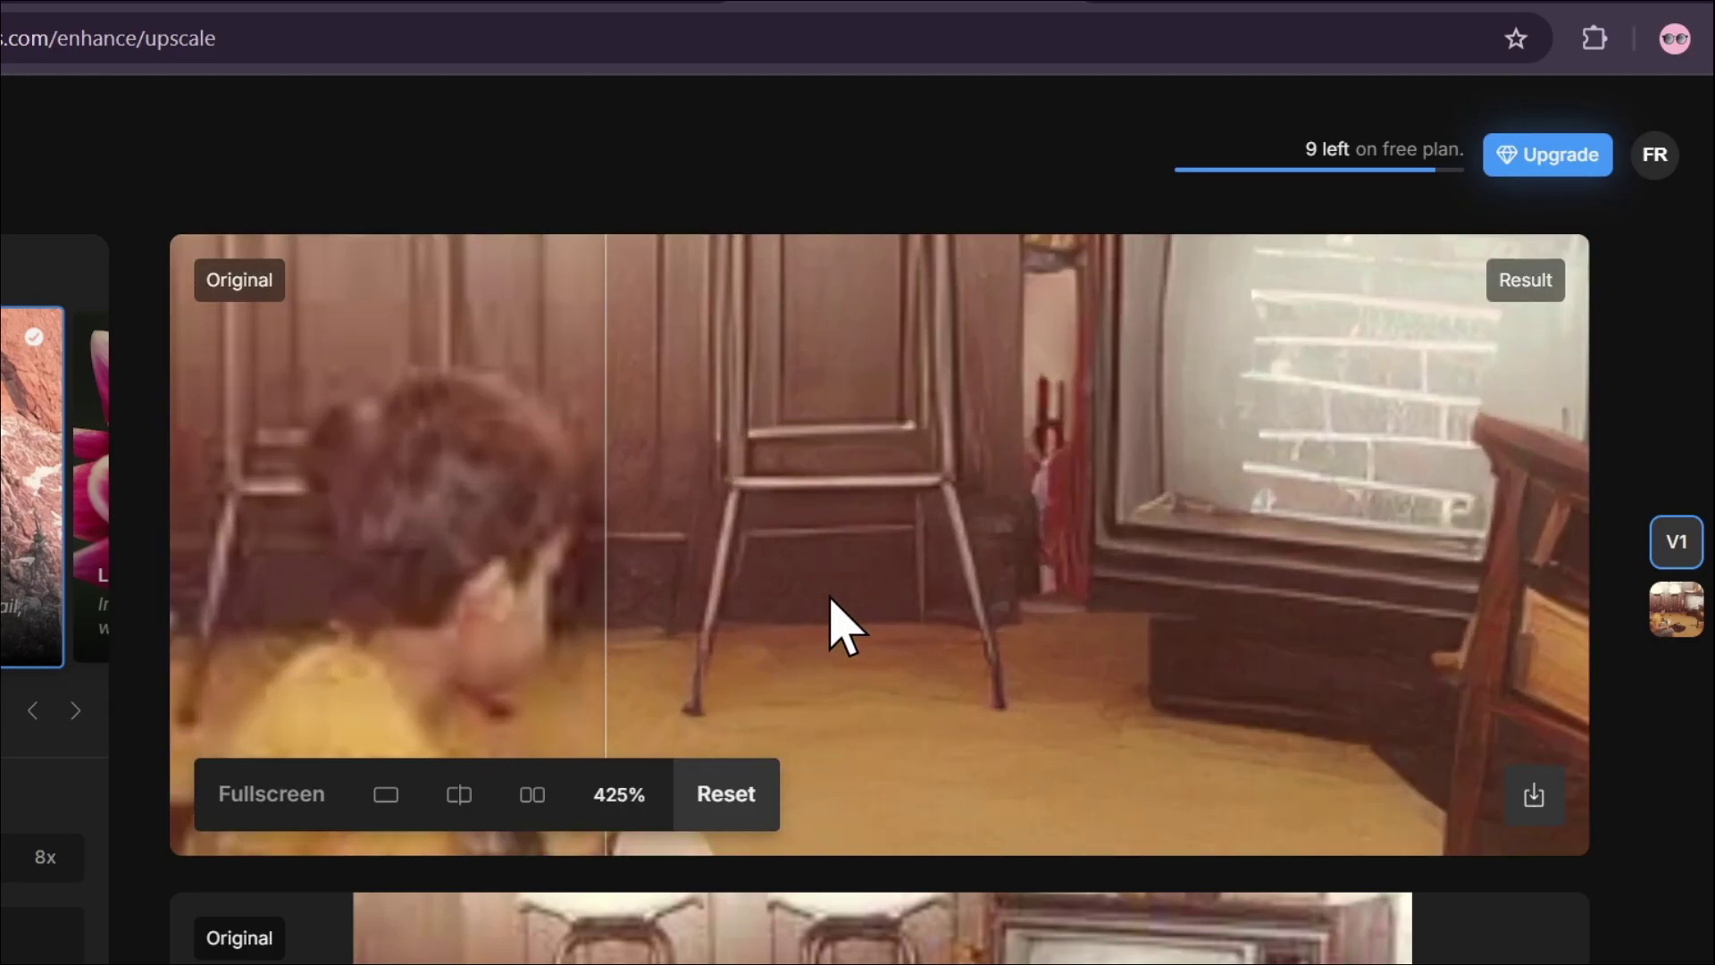
left_click_drag(923, 678, 1095, 509)
scroll(804, 563, "up", 2)
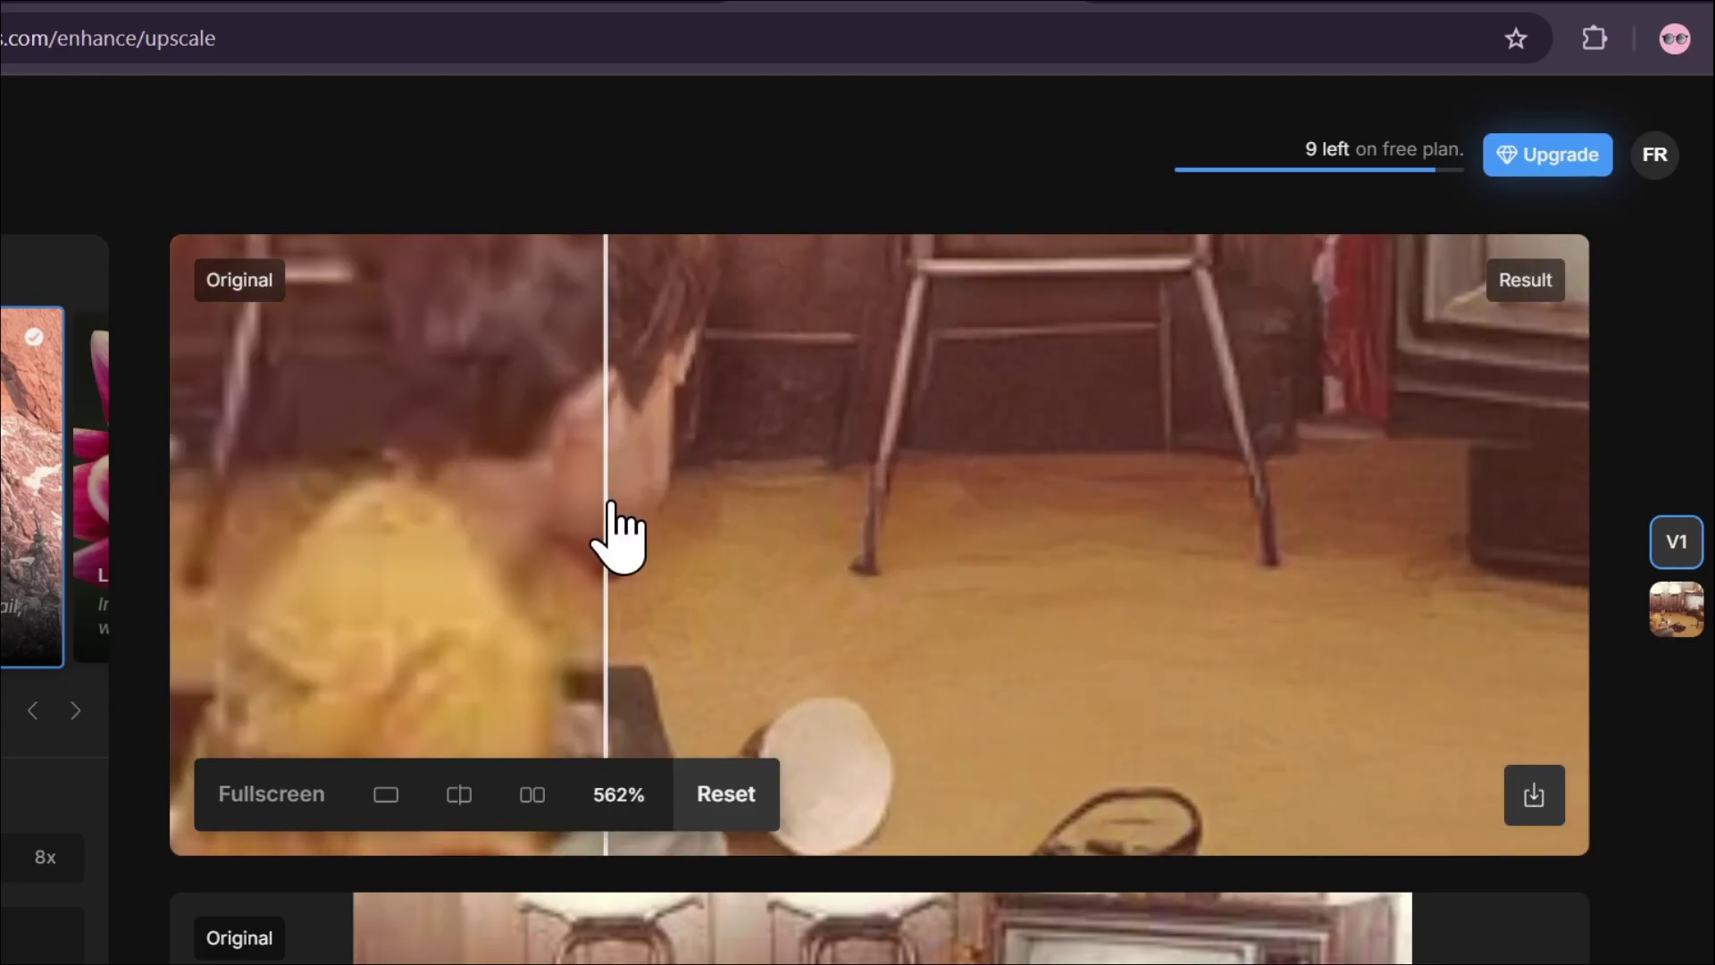
left_click_drag(601, 509, 390, 582)
left_click_drag(831, 589, 869, 326)
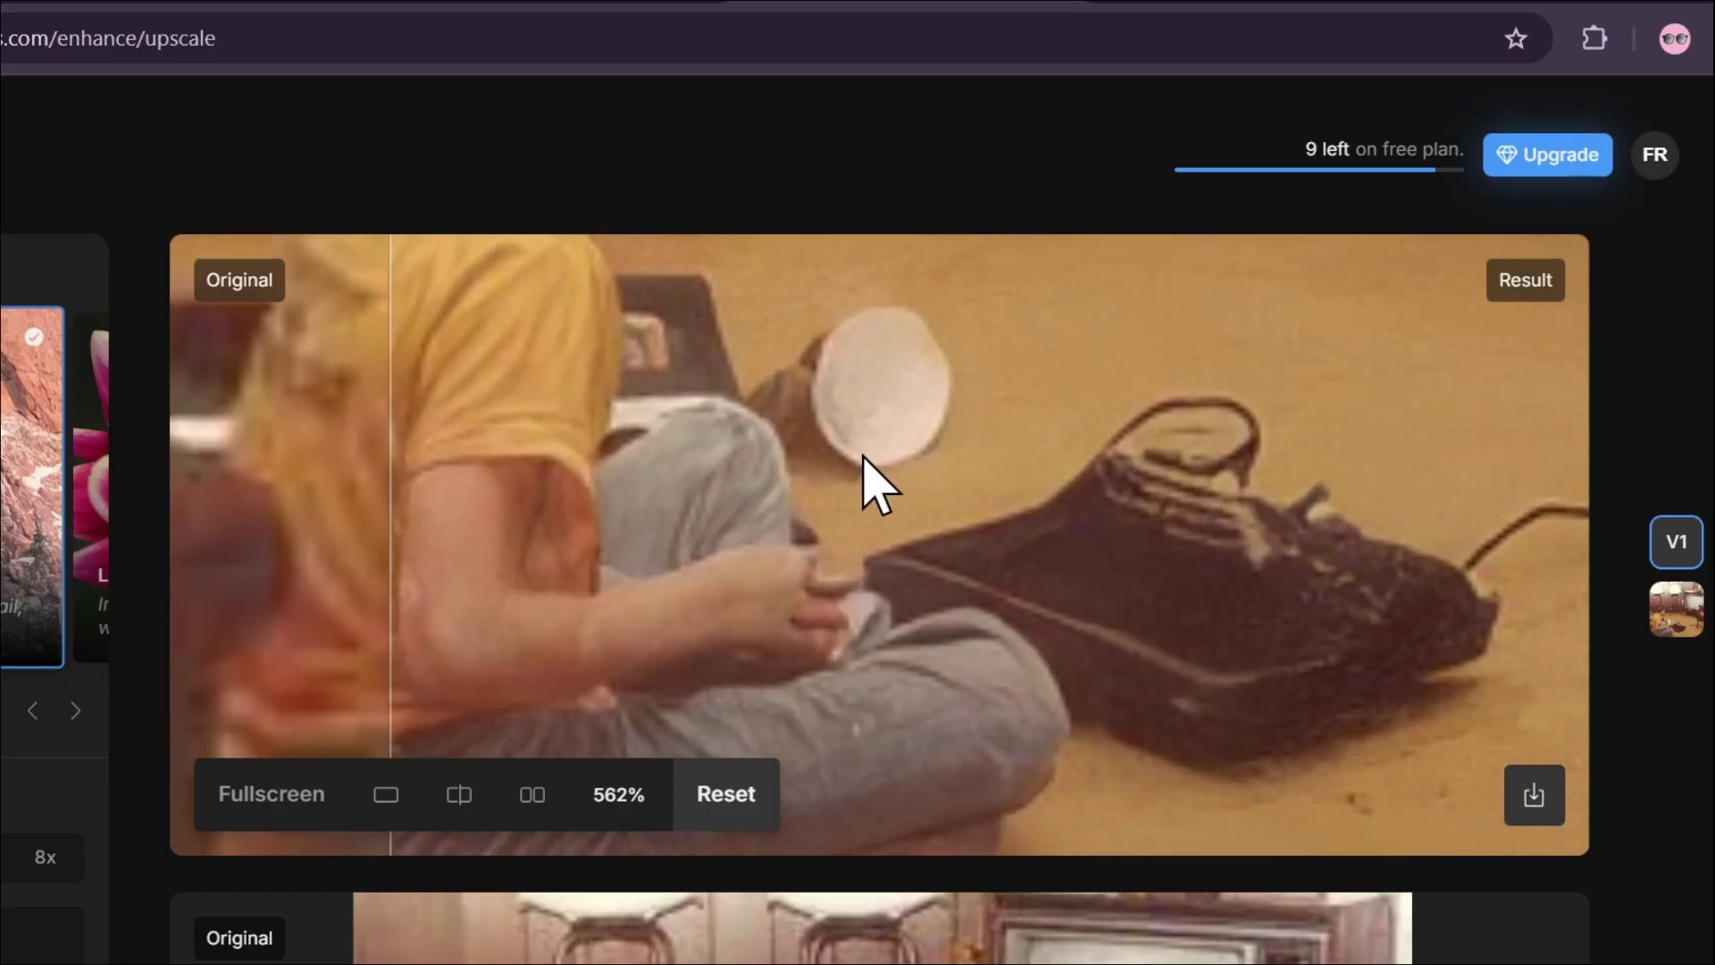
left_click_drag(858, 605, 1076, 589)
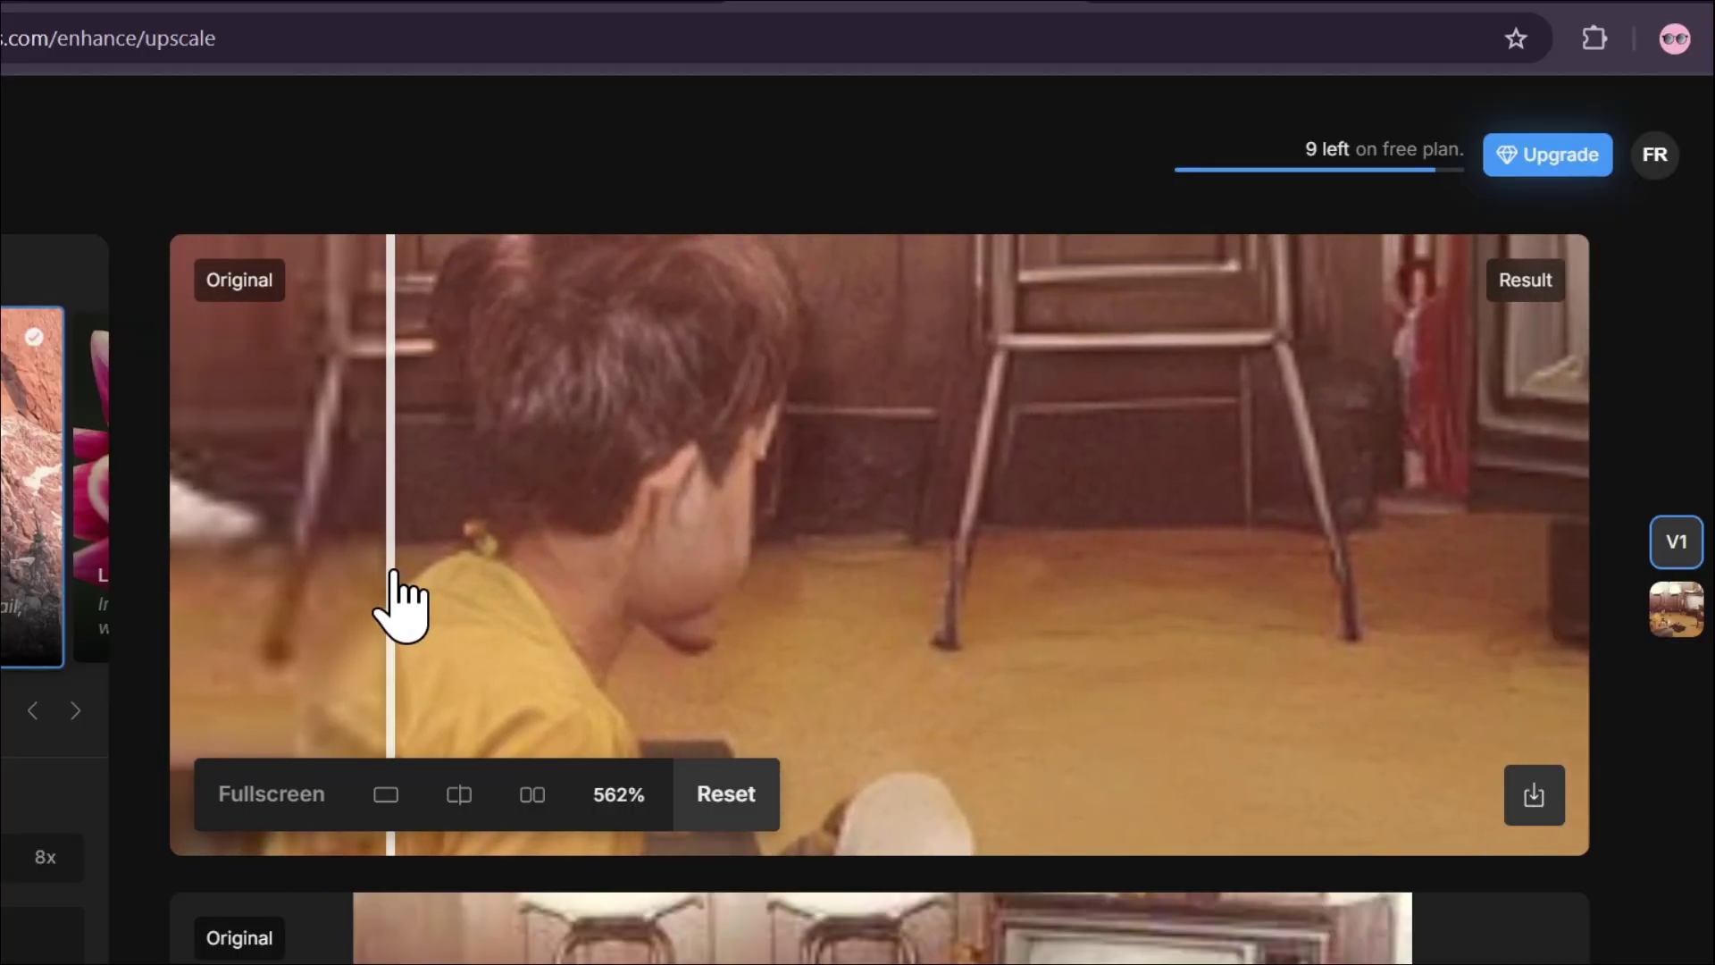
Sweep the before/after divider over the boy, then switch to the Microsoft Designer tab.
left_click_drag(394, 576, 467, 616)
scroll(853, 565, "down", 1)
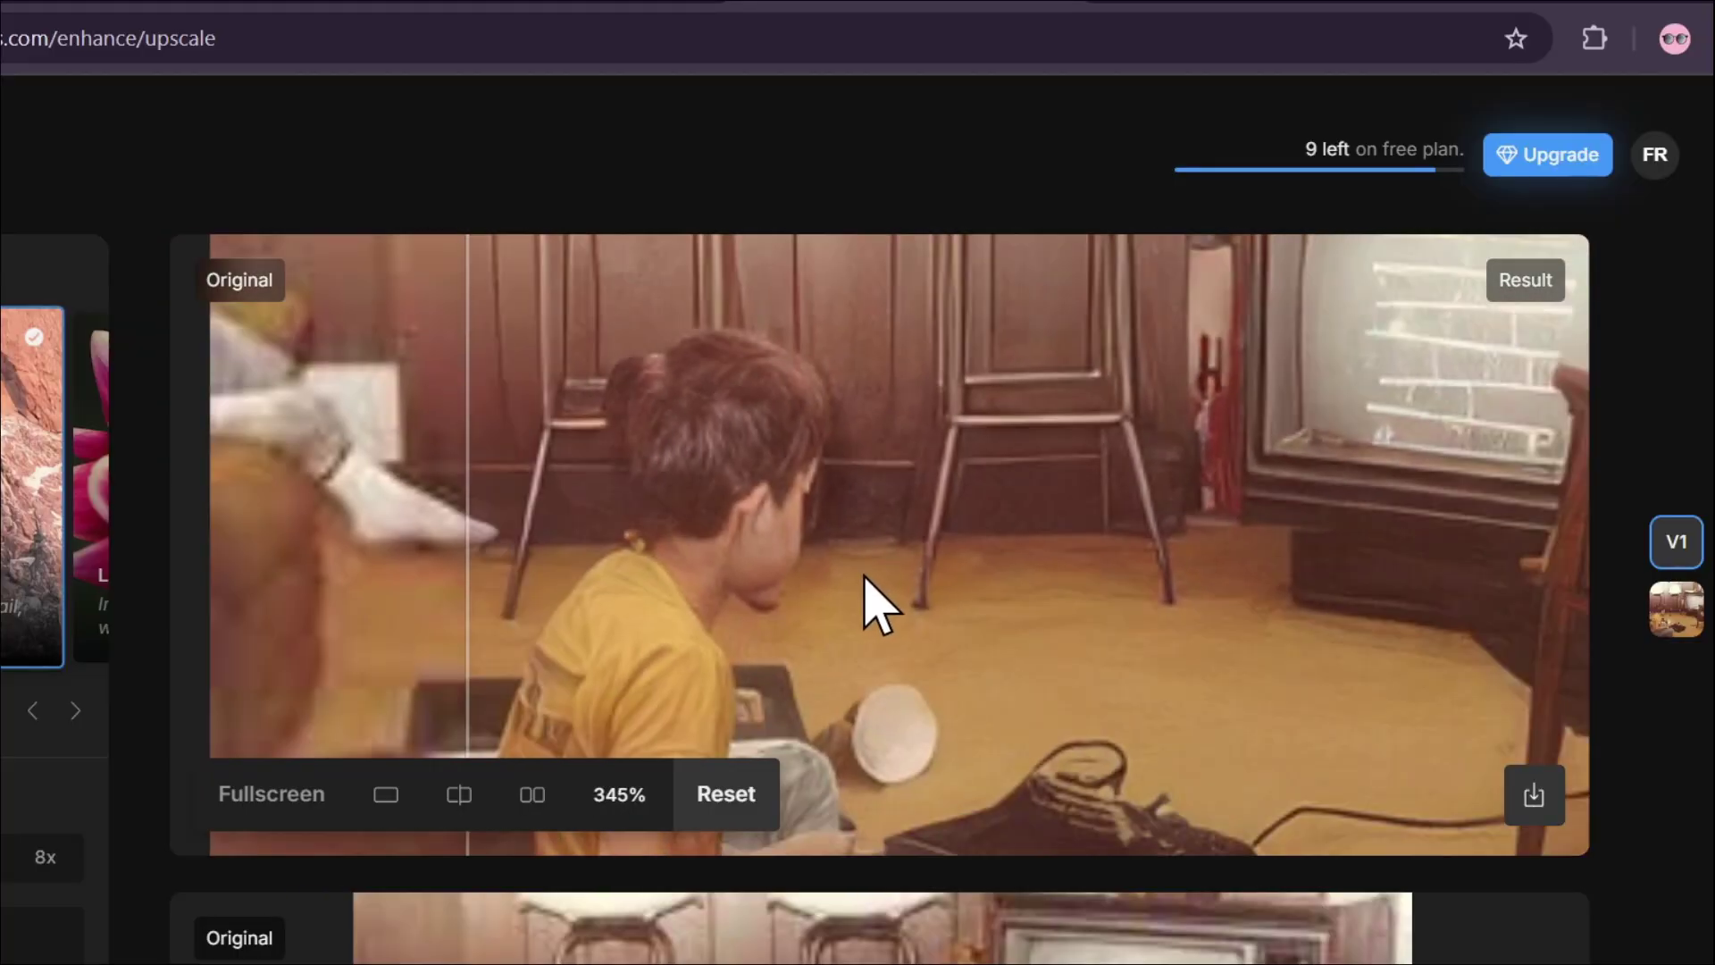
scroll(864, 577, "down", 1)
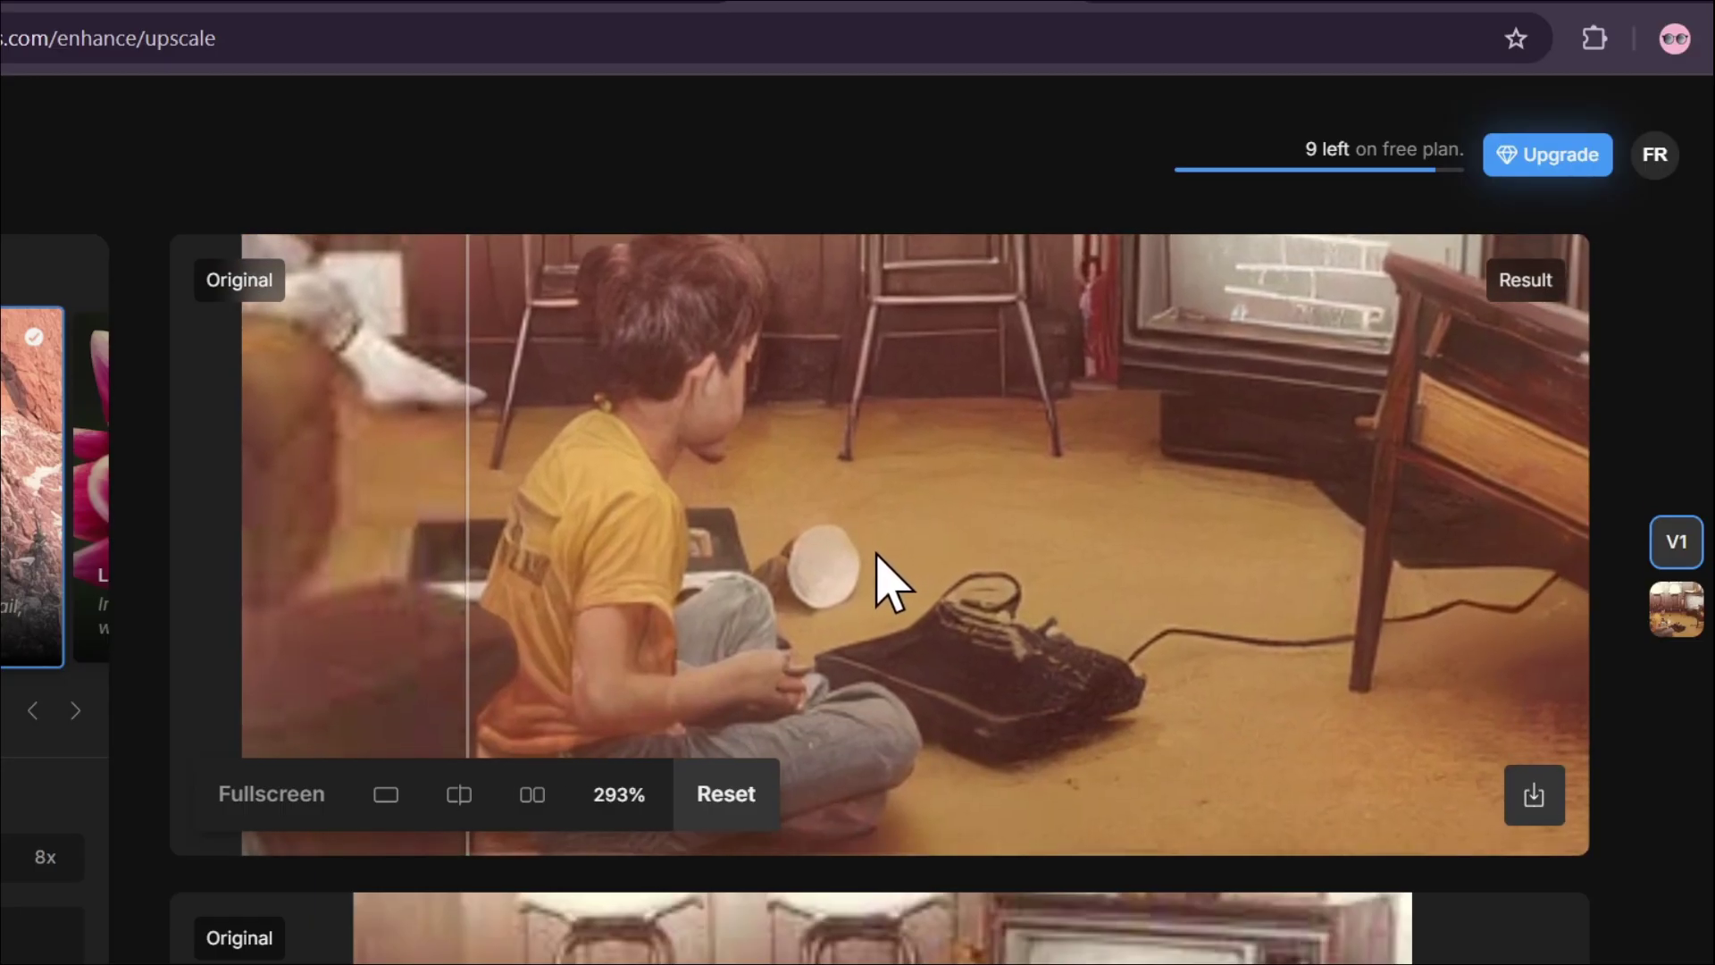
left_click_drag(877, 556, 877, 575)
left_click_drag(482, 536, 439, 563)
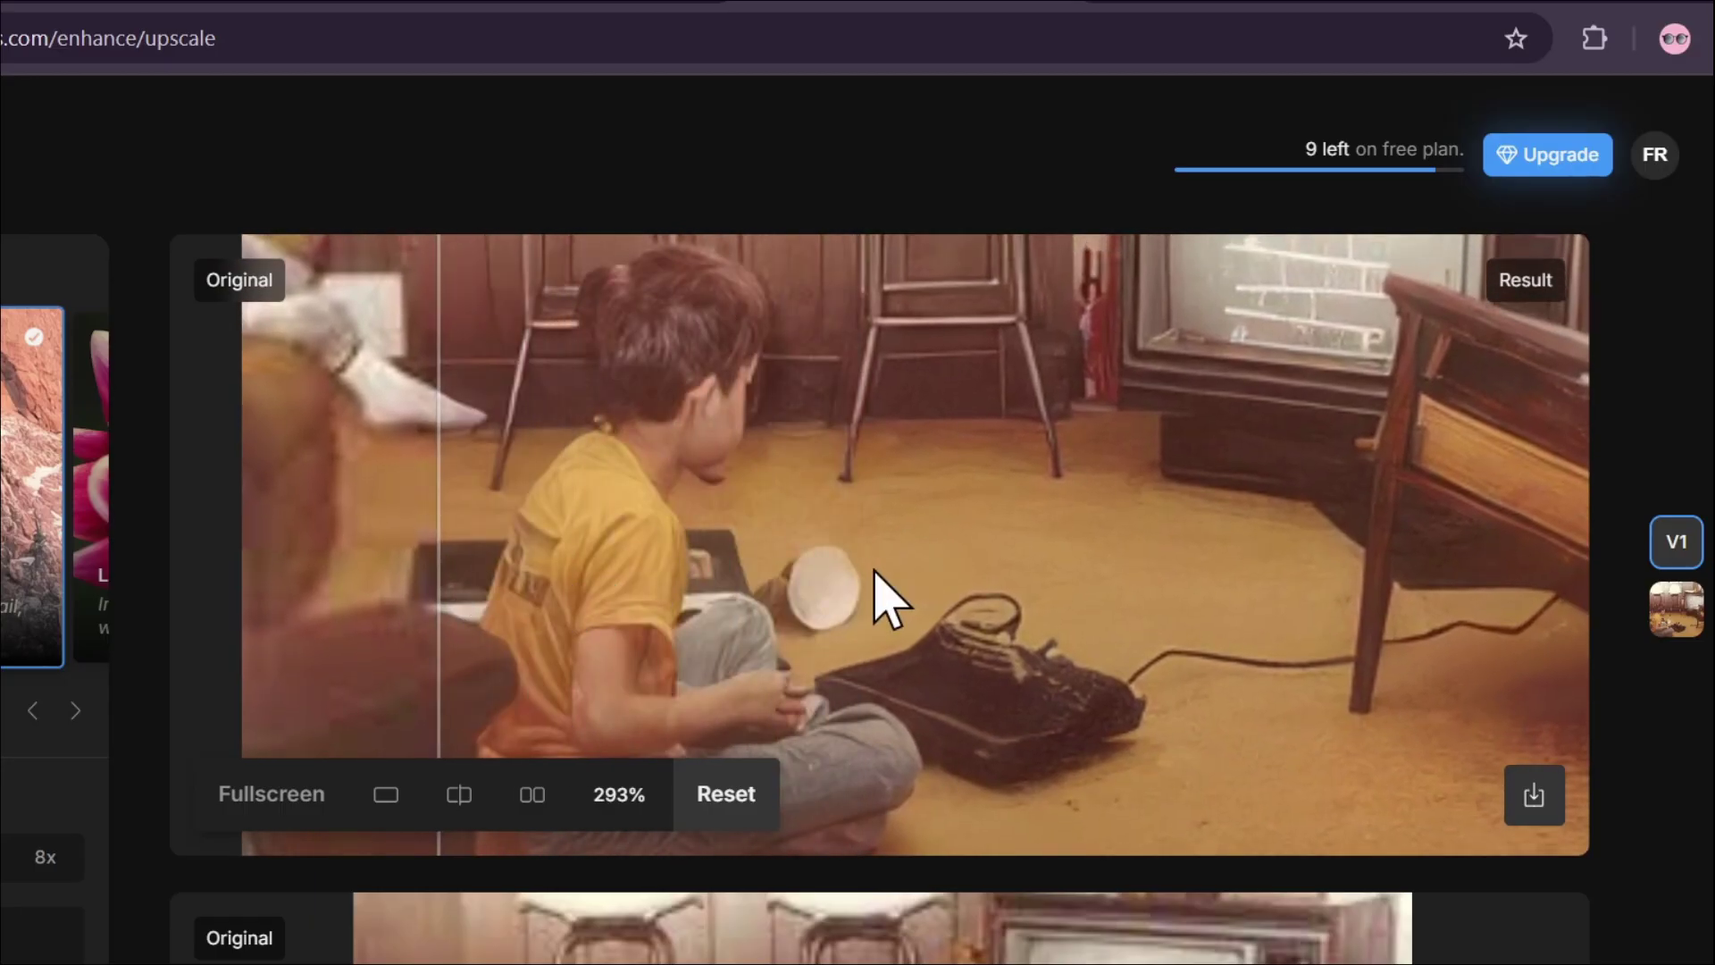
scroll(888, 612, "down", 3)
scroll(890, 612, "up", 3)
scroll(890, 612, "down", 2)
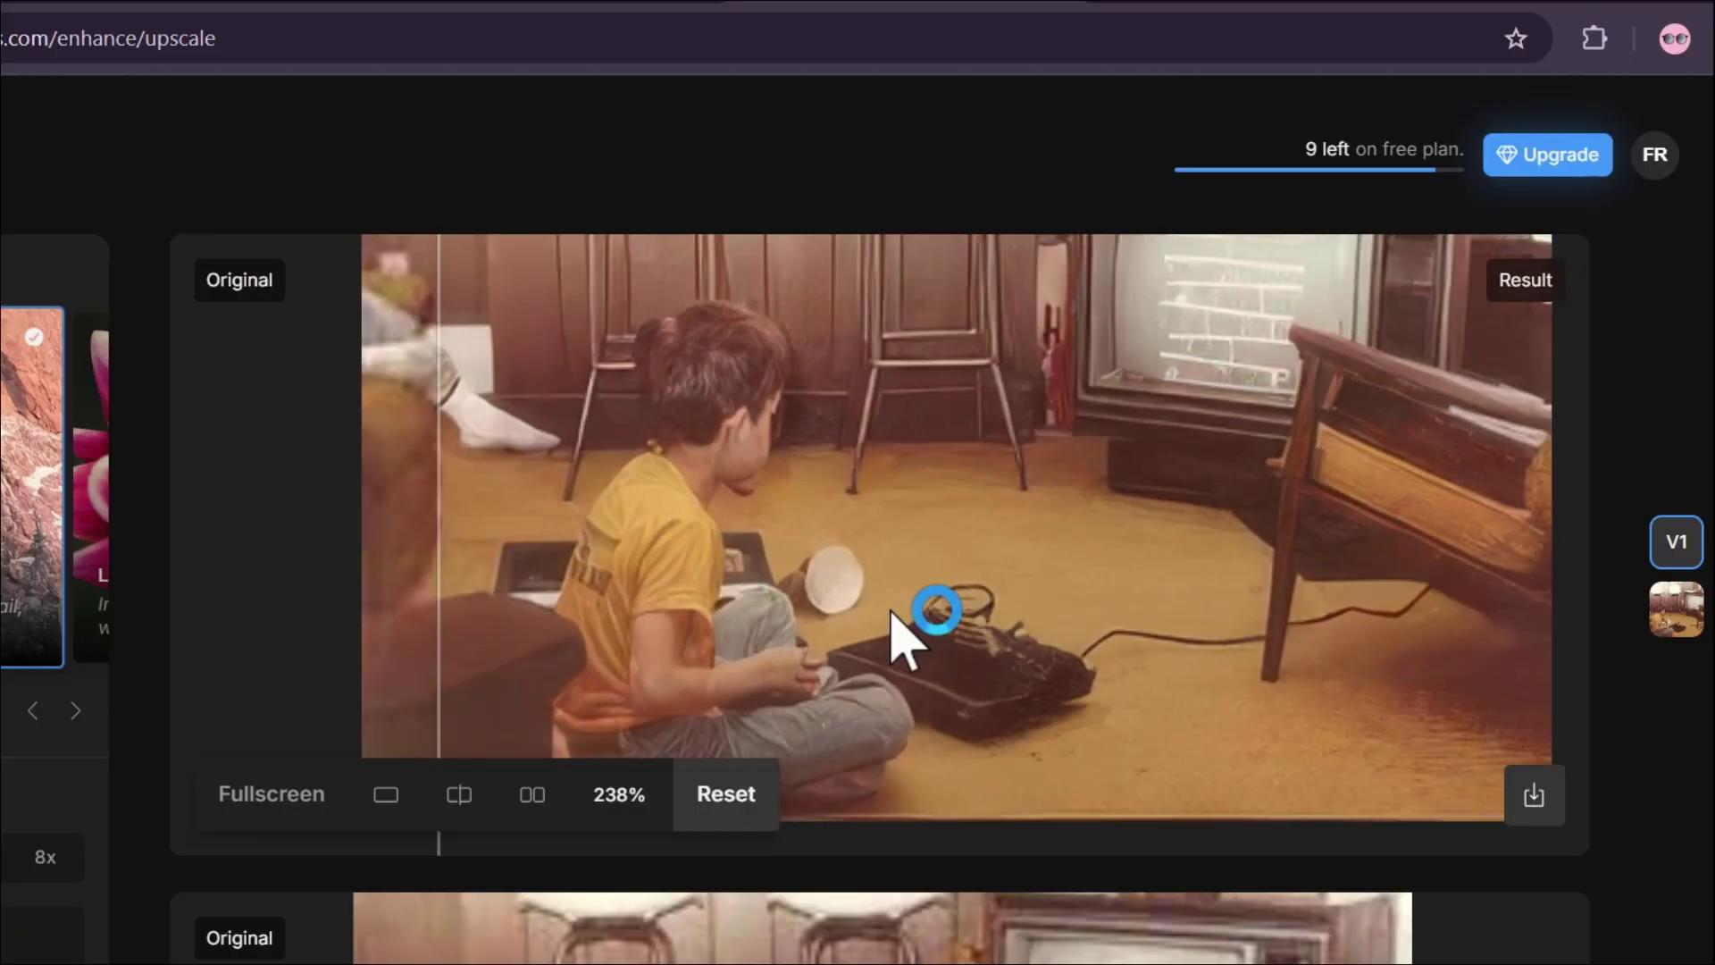
left_click(1228, 4)
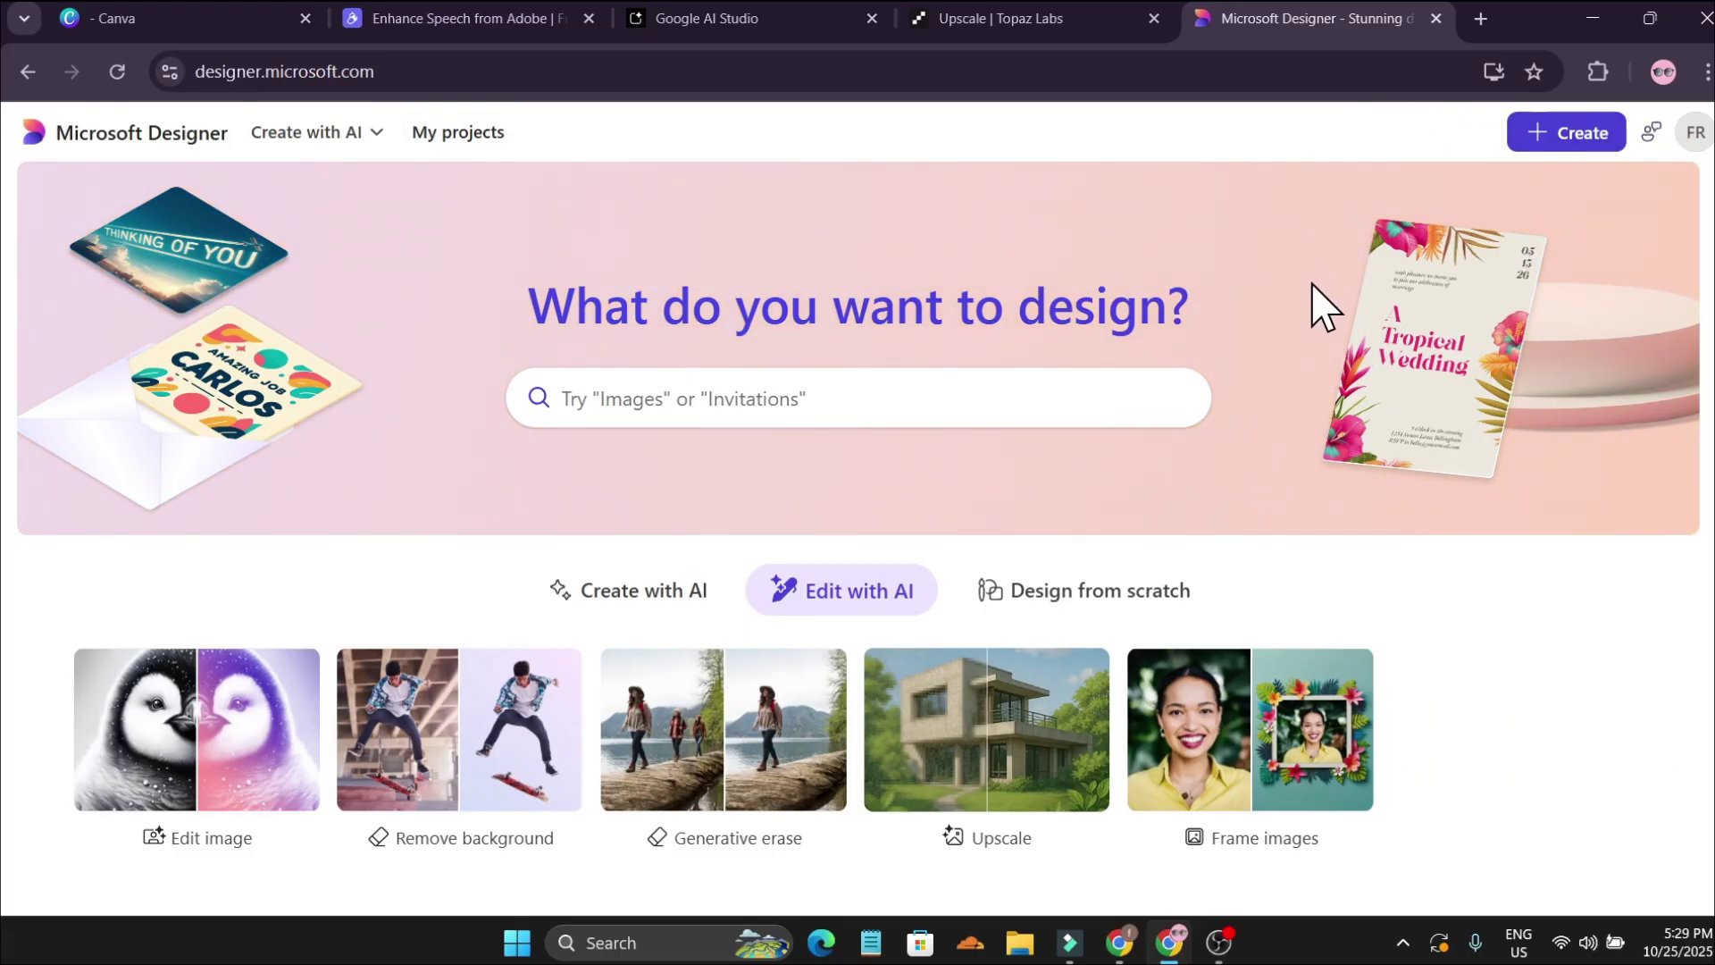
Go to Designer's Edit with AI tools and open the Upscale card's upload dialog.
left_click(628, 603)
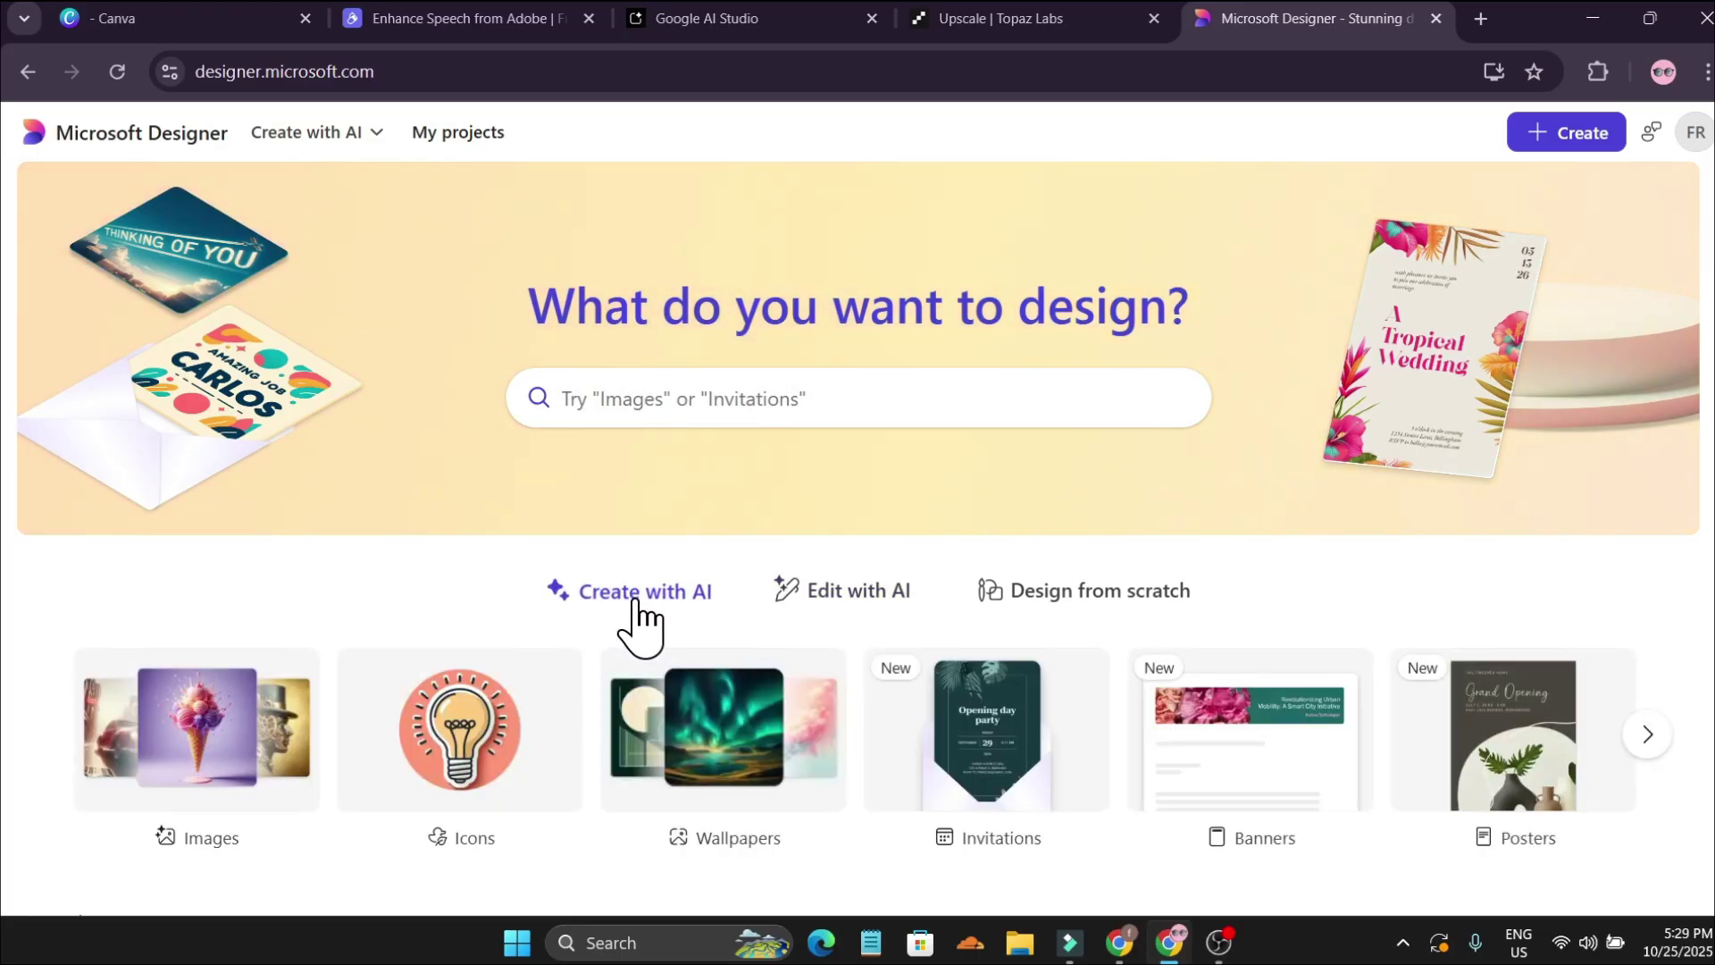
left_click(836, 597)
scroll(973, 625, "down", 1)
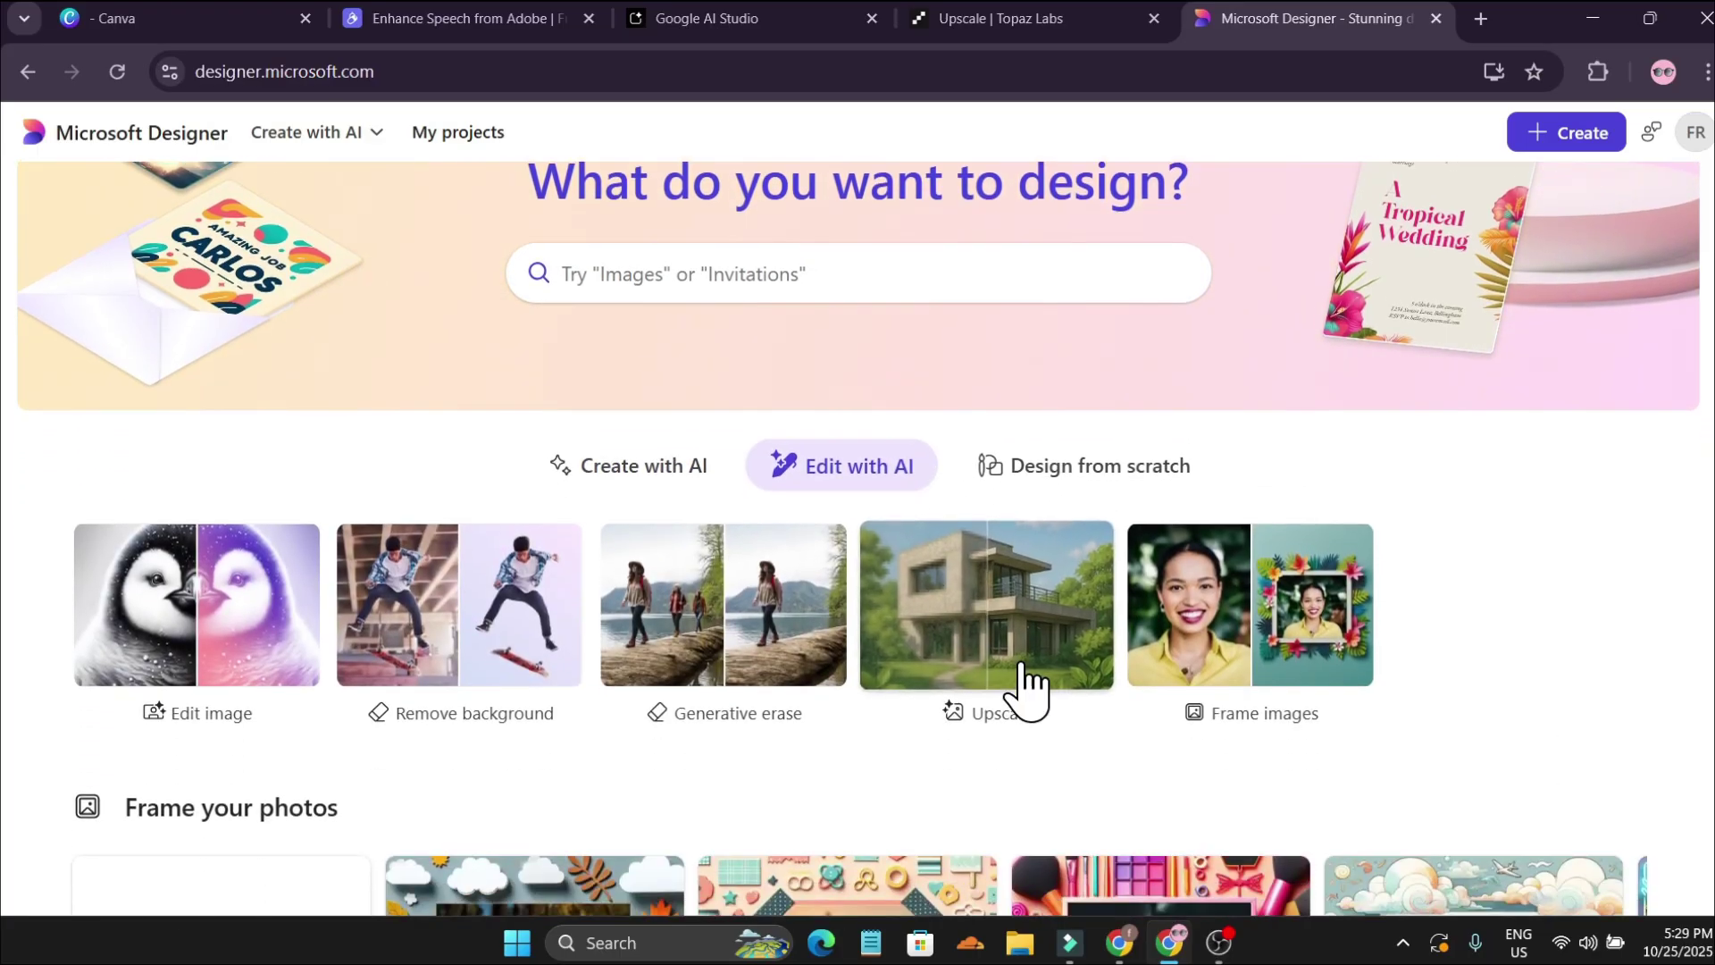
left_click(992, 630)
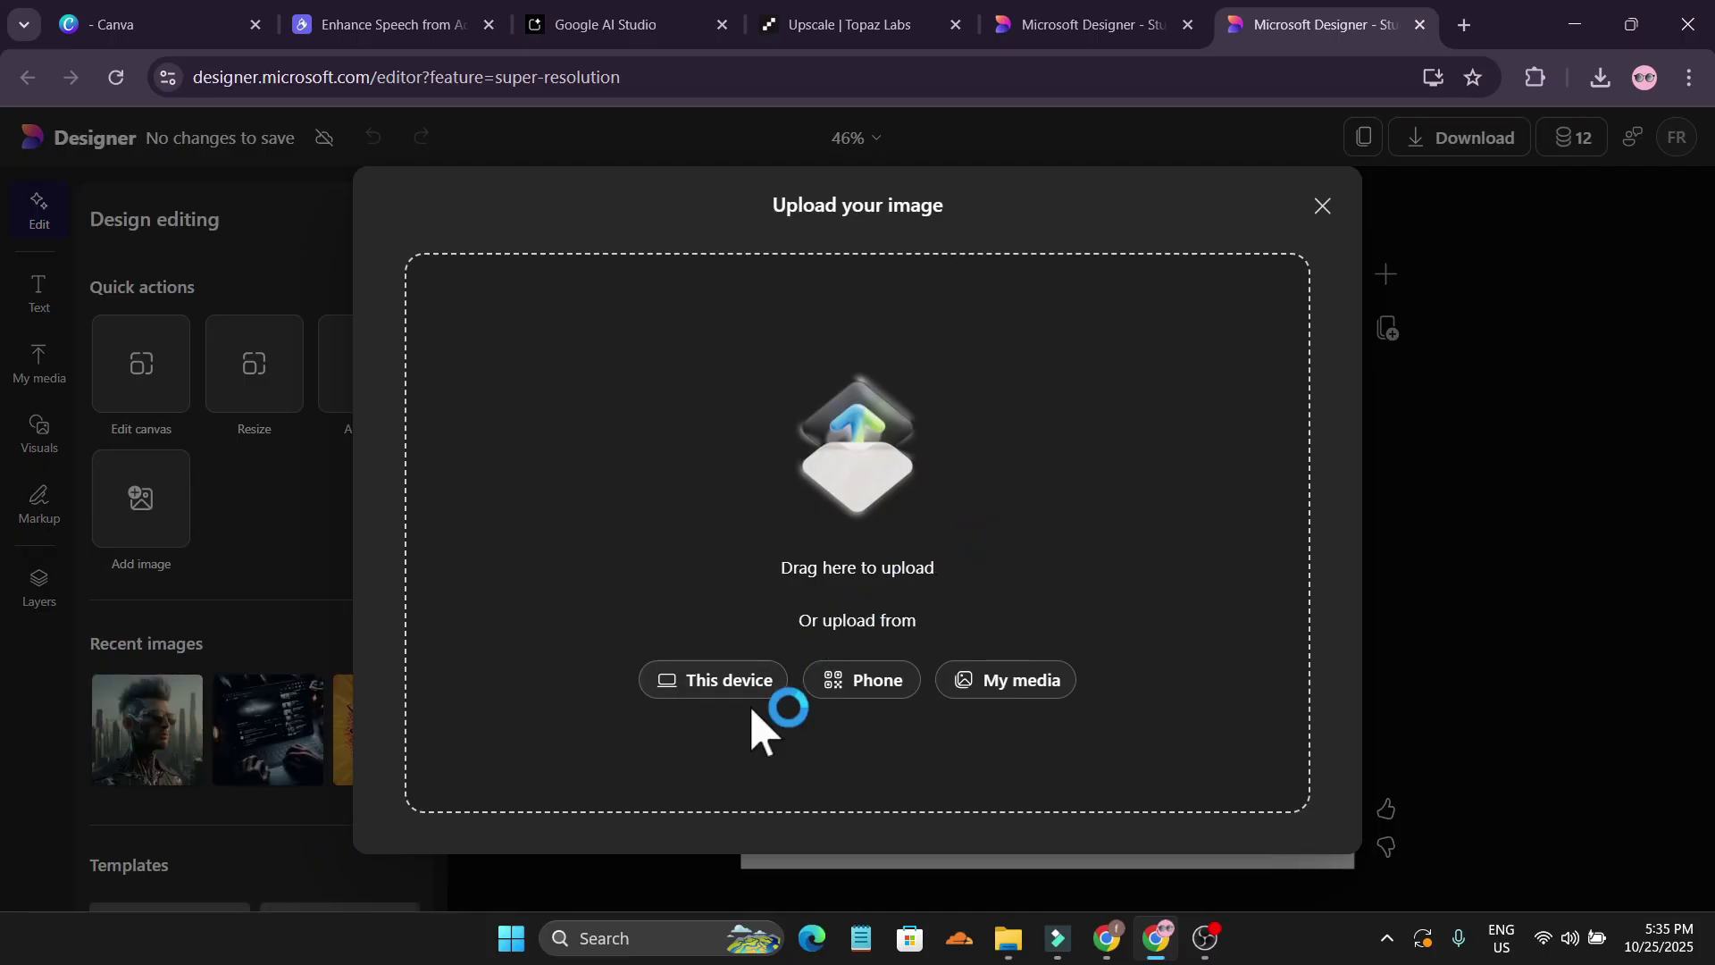
Upload images (6).jpg from Downloads to upscale it from 266 x 189 to 1596 x 1134 px.
left_click(731, 686)
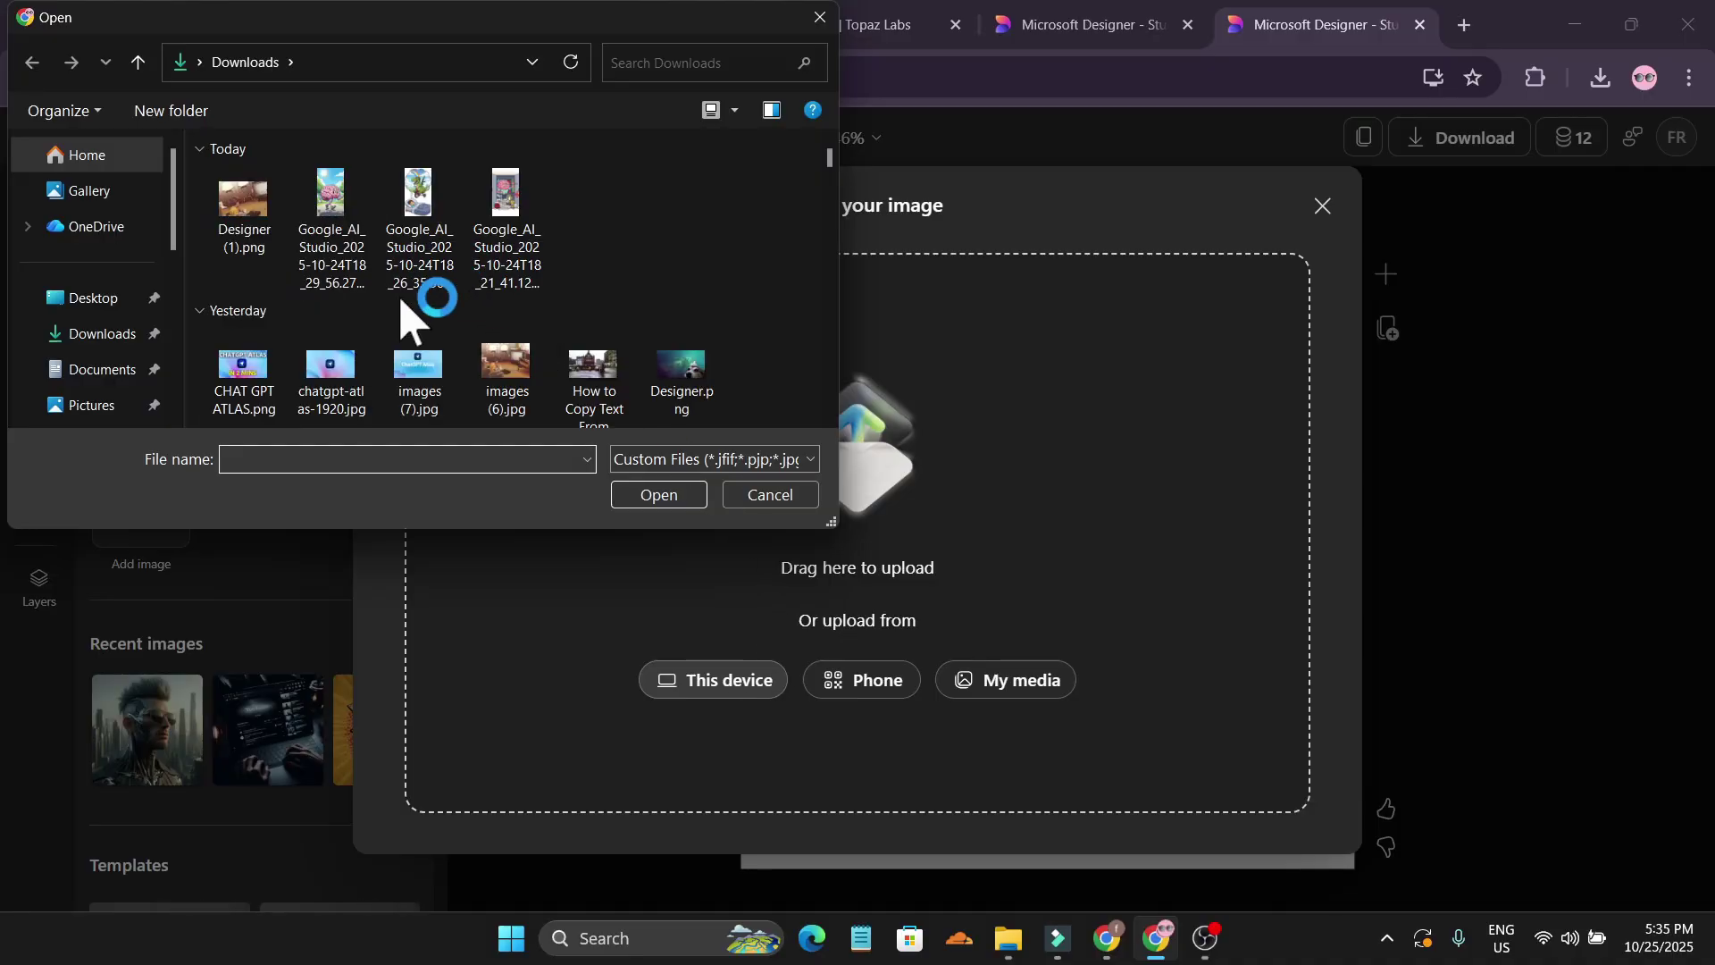
left_click(510, 393)
left_click(658, 496)
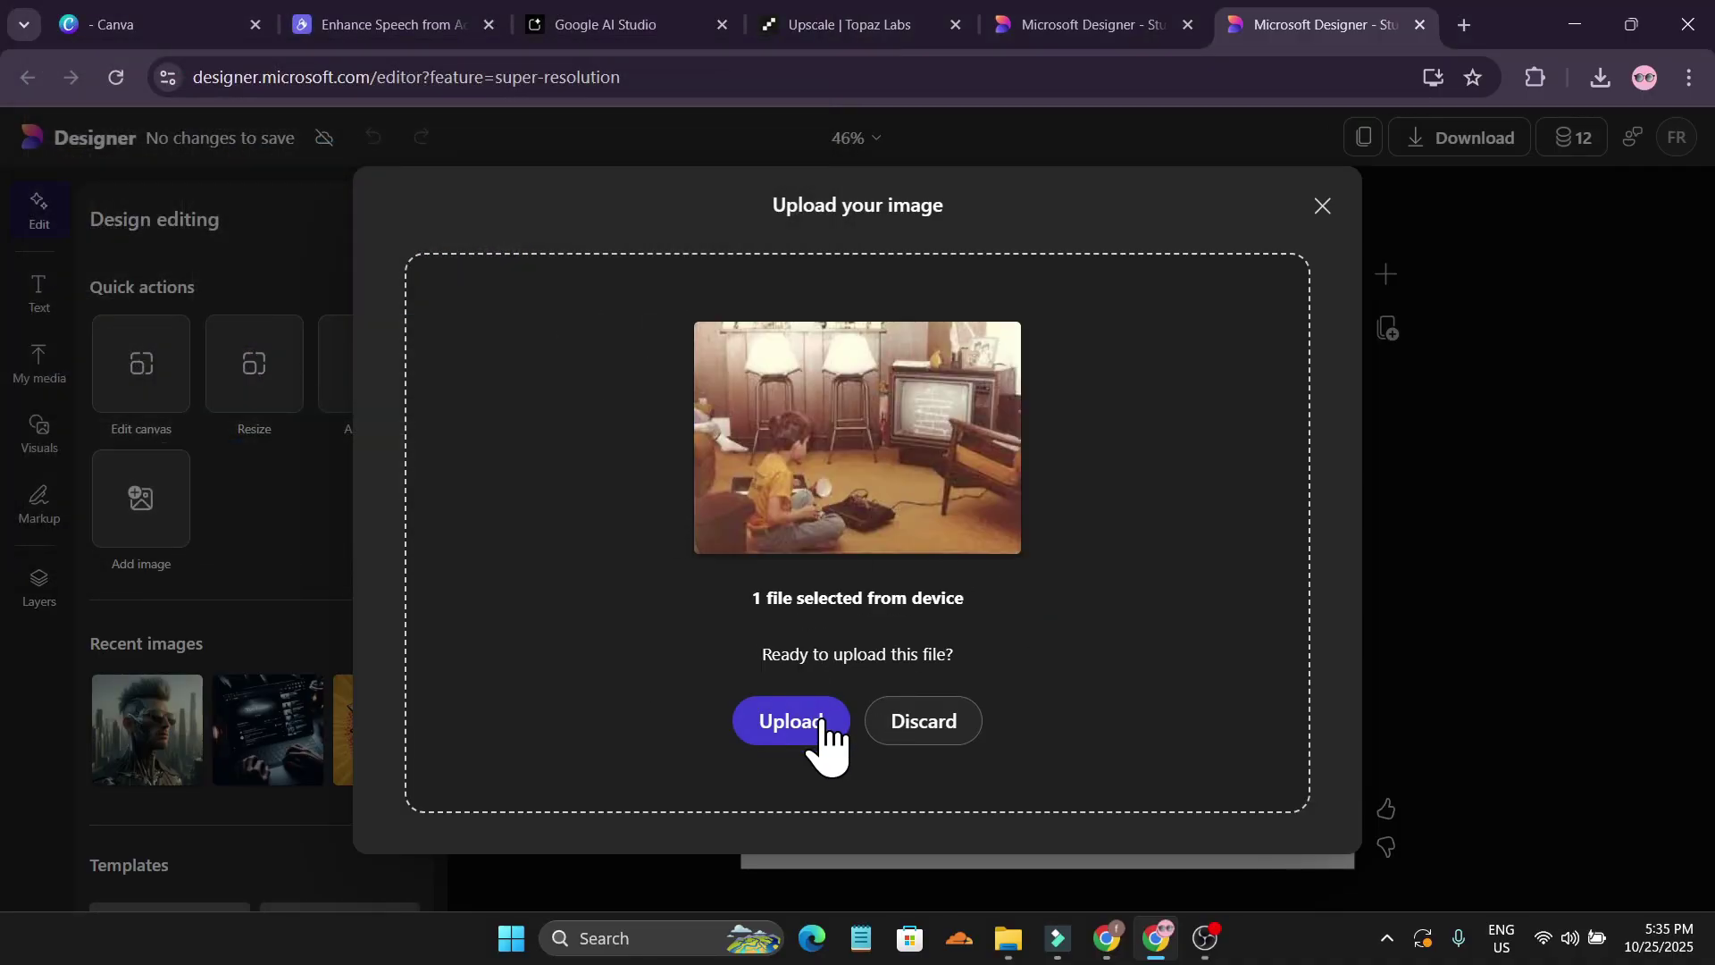
left_click(823, 737)
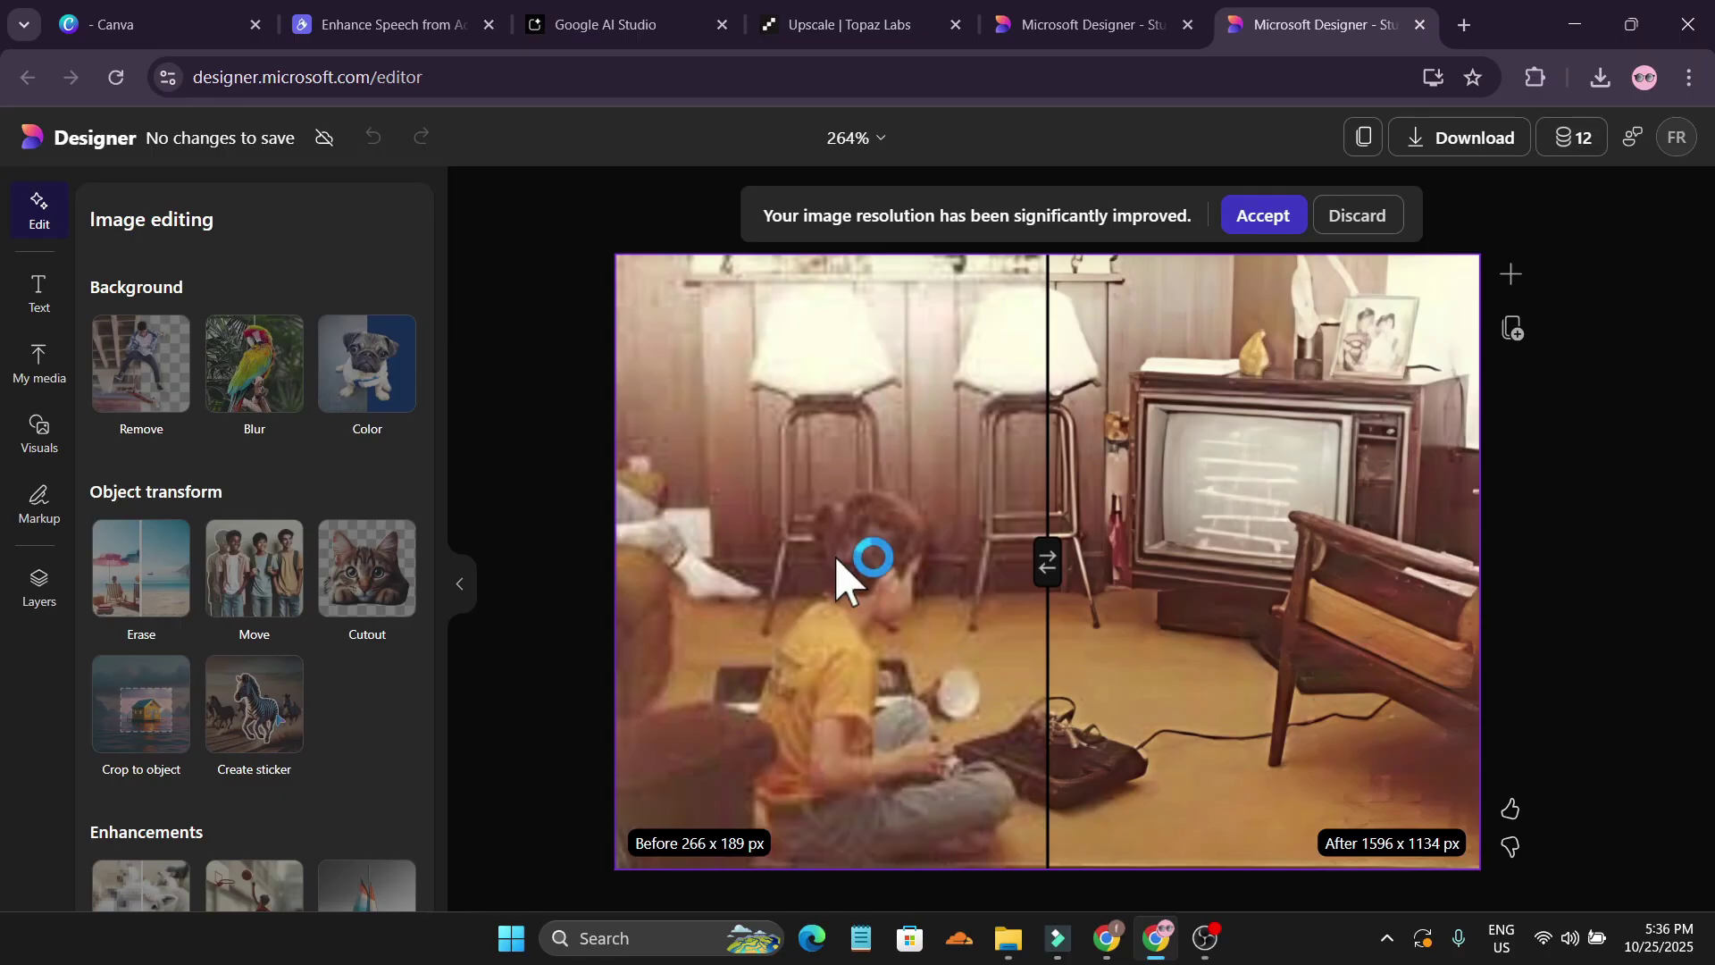
Glance at the Topaz Original/Result comparison, then return to Designer's upscaled result.
left_click(819, 17)
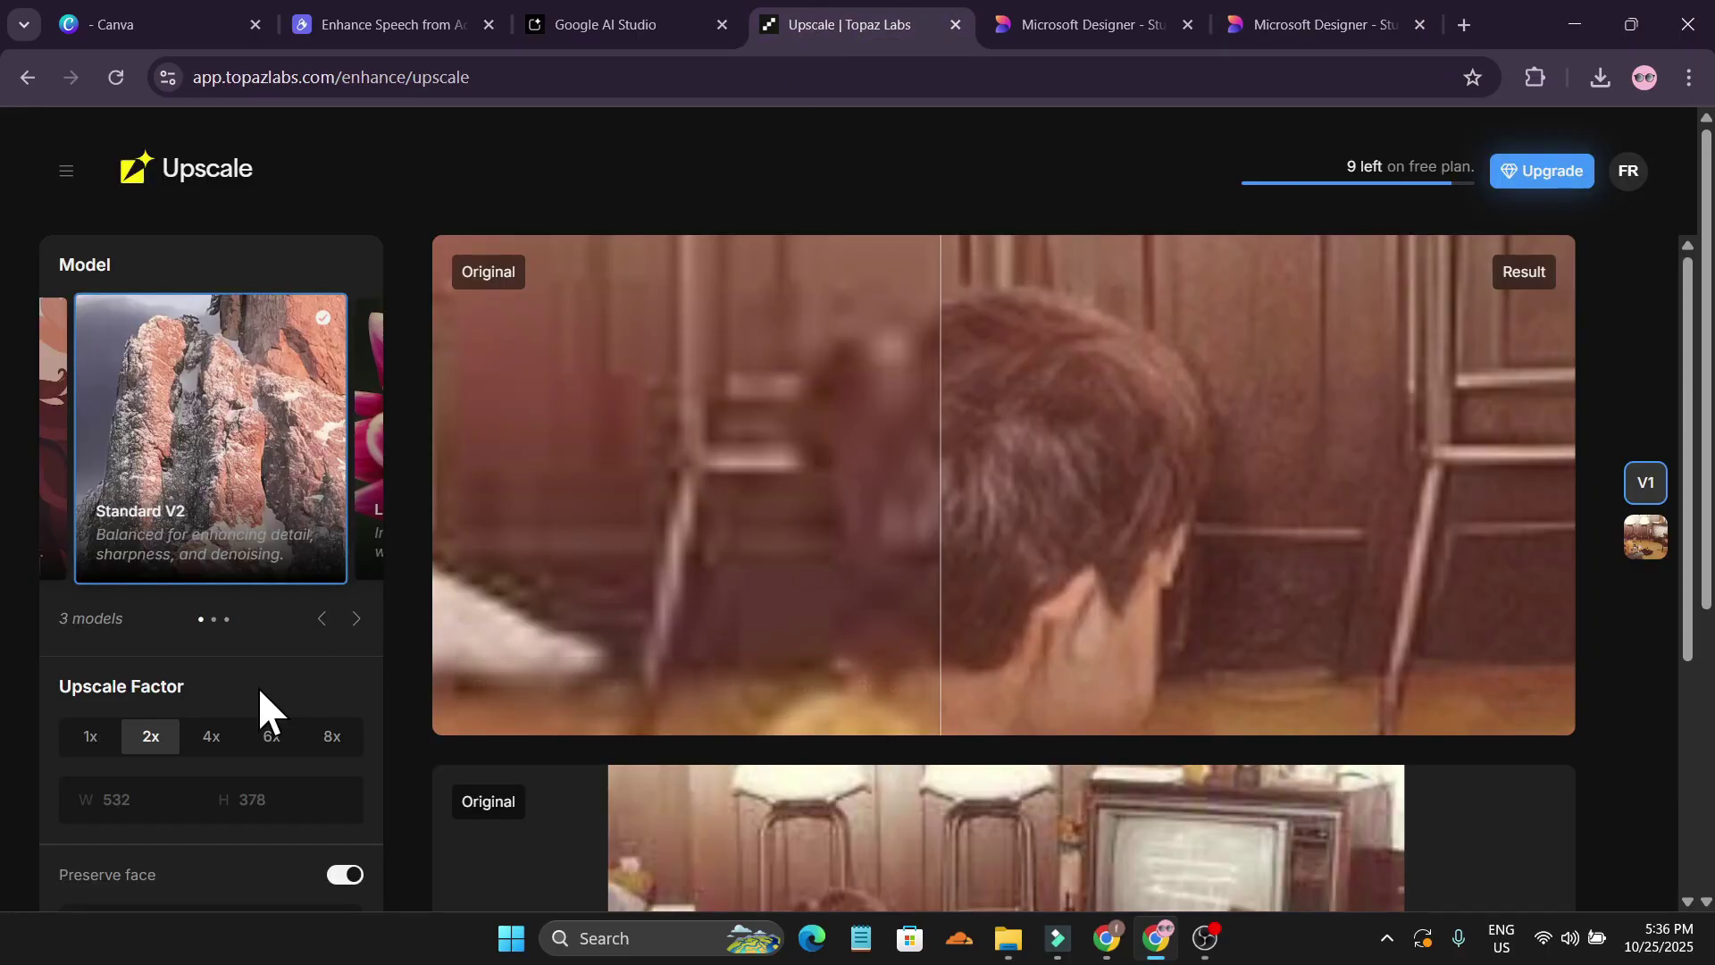
scroll(1028, 590, "up", 3)
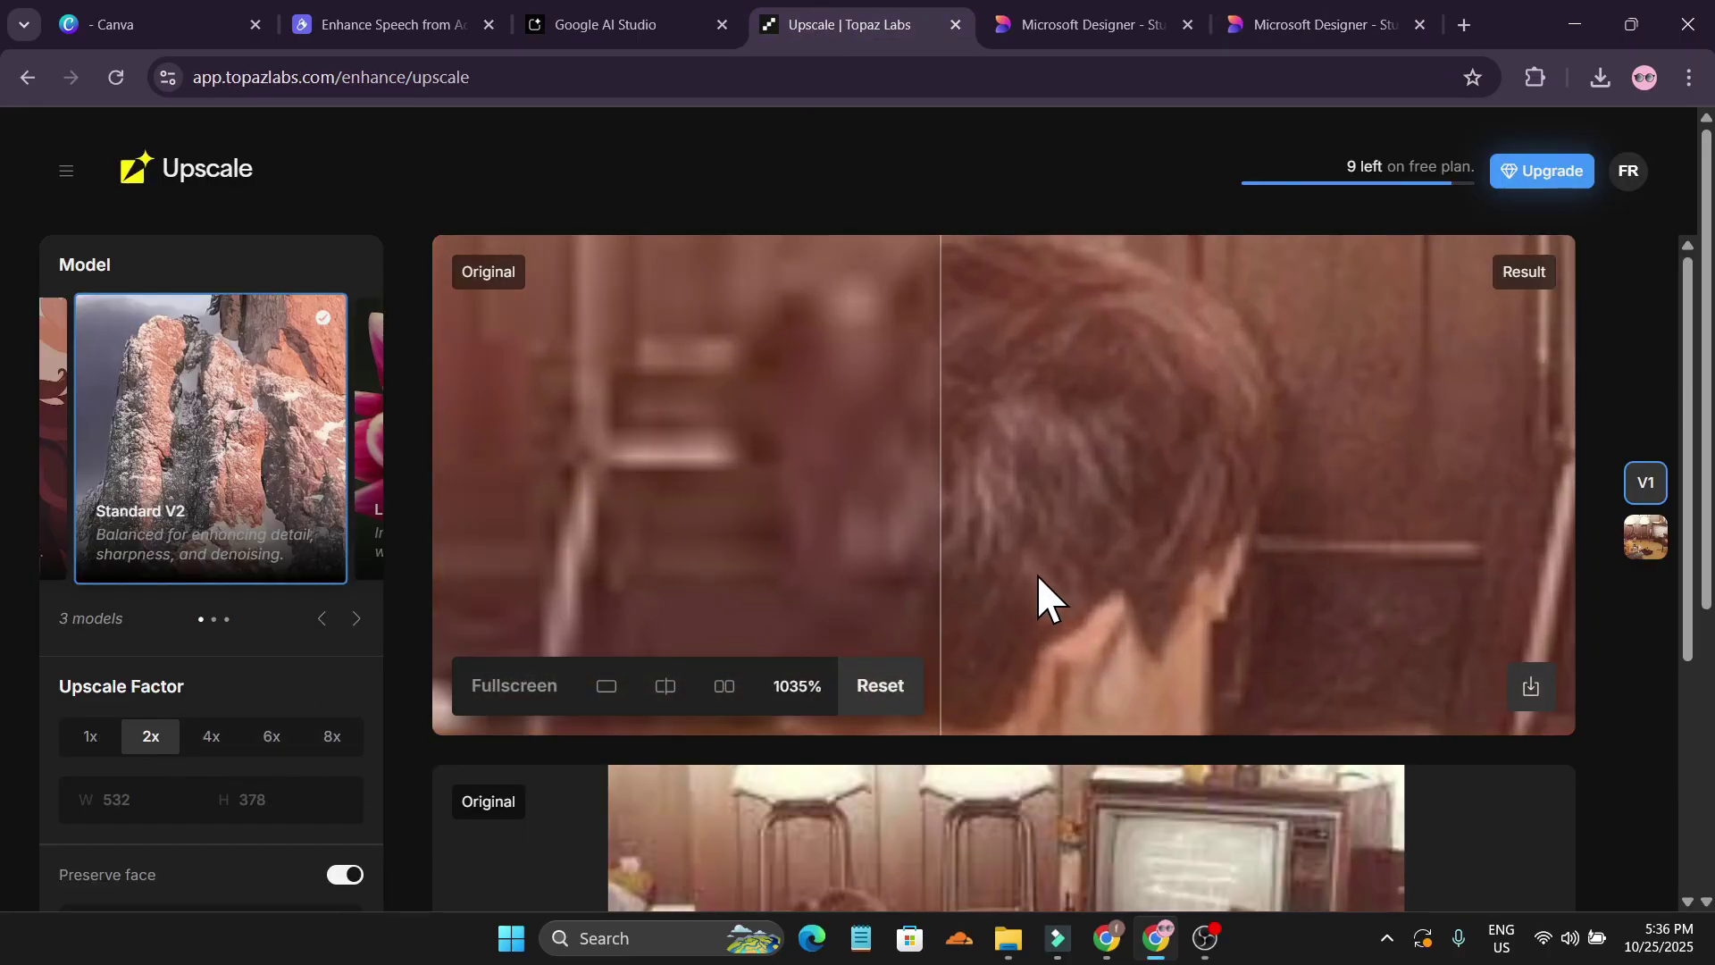
scroll(1097, 549, "down", 2)
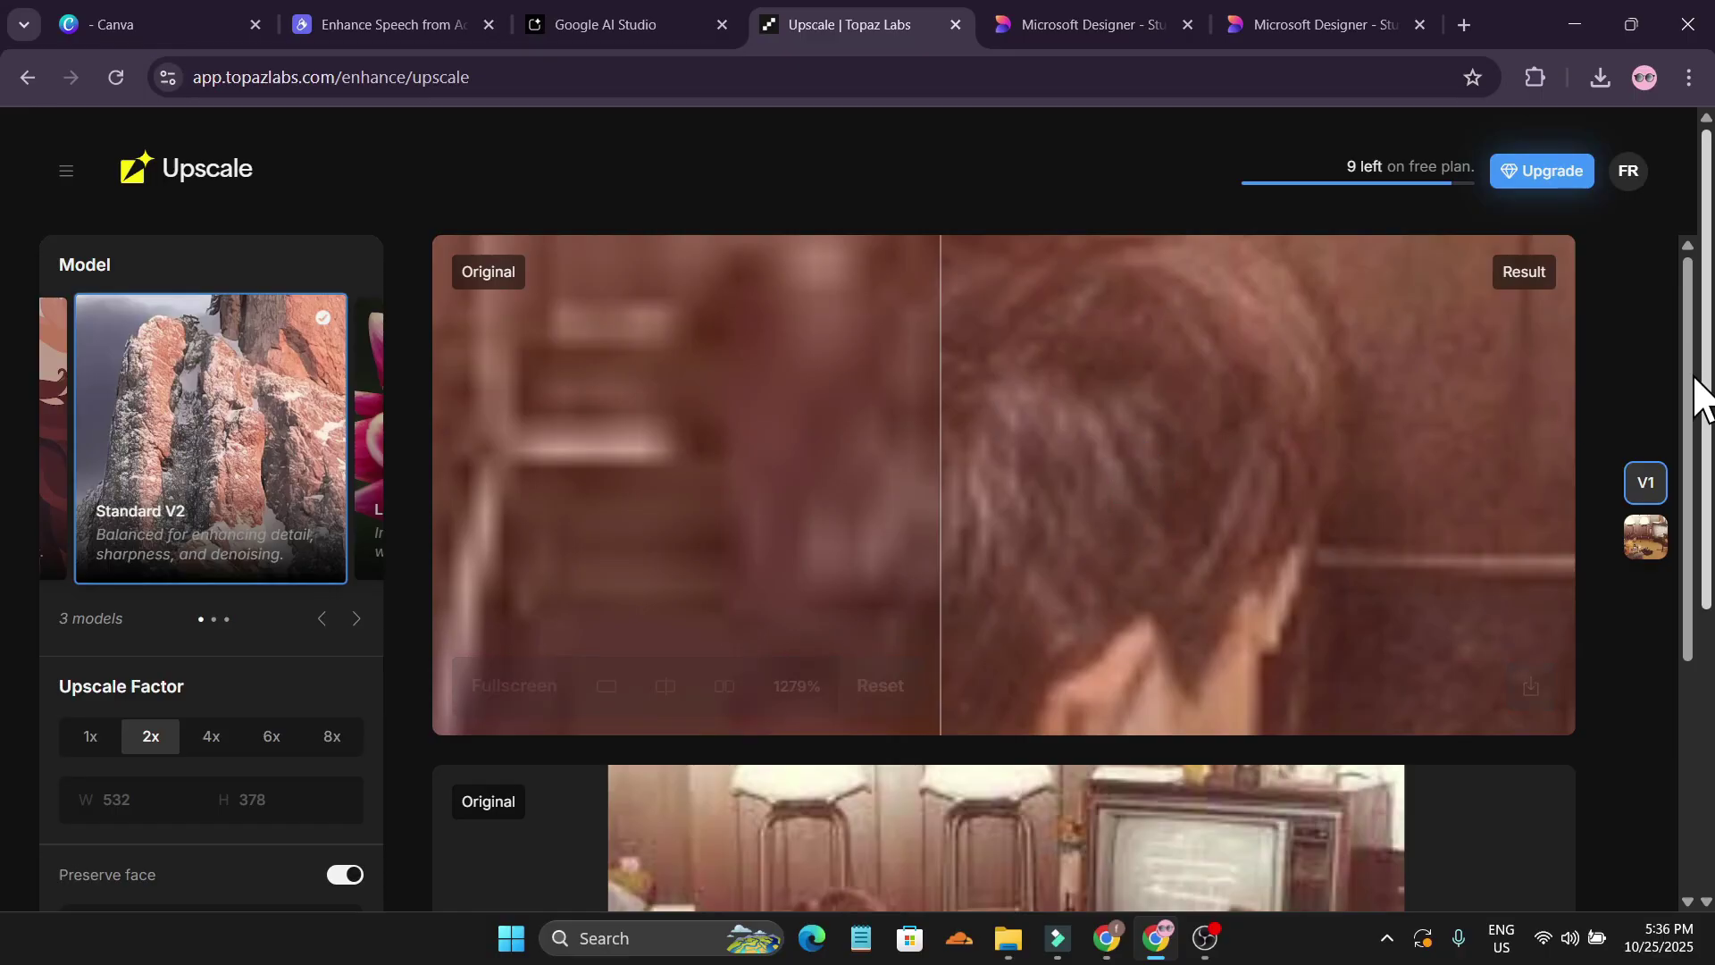
scroll(1114, 562, "up", 2)
scroll(1116, 560, "down", 10)
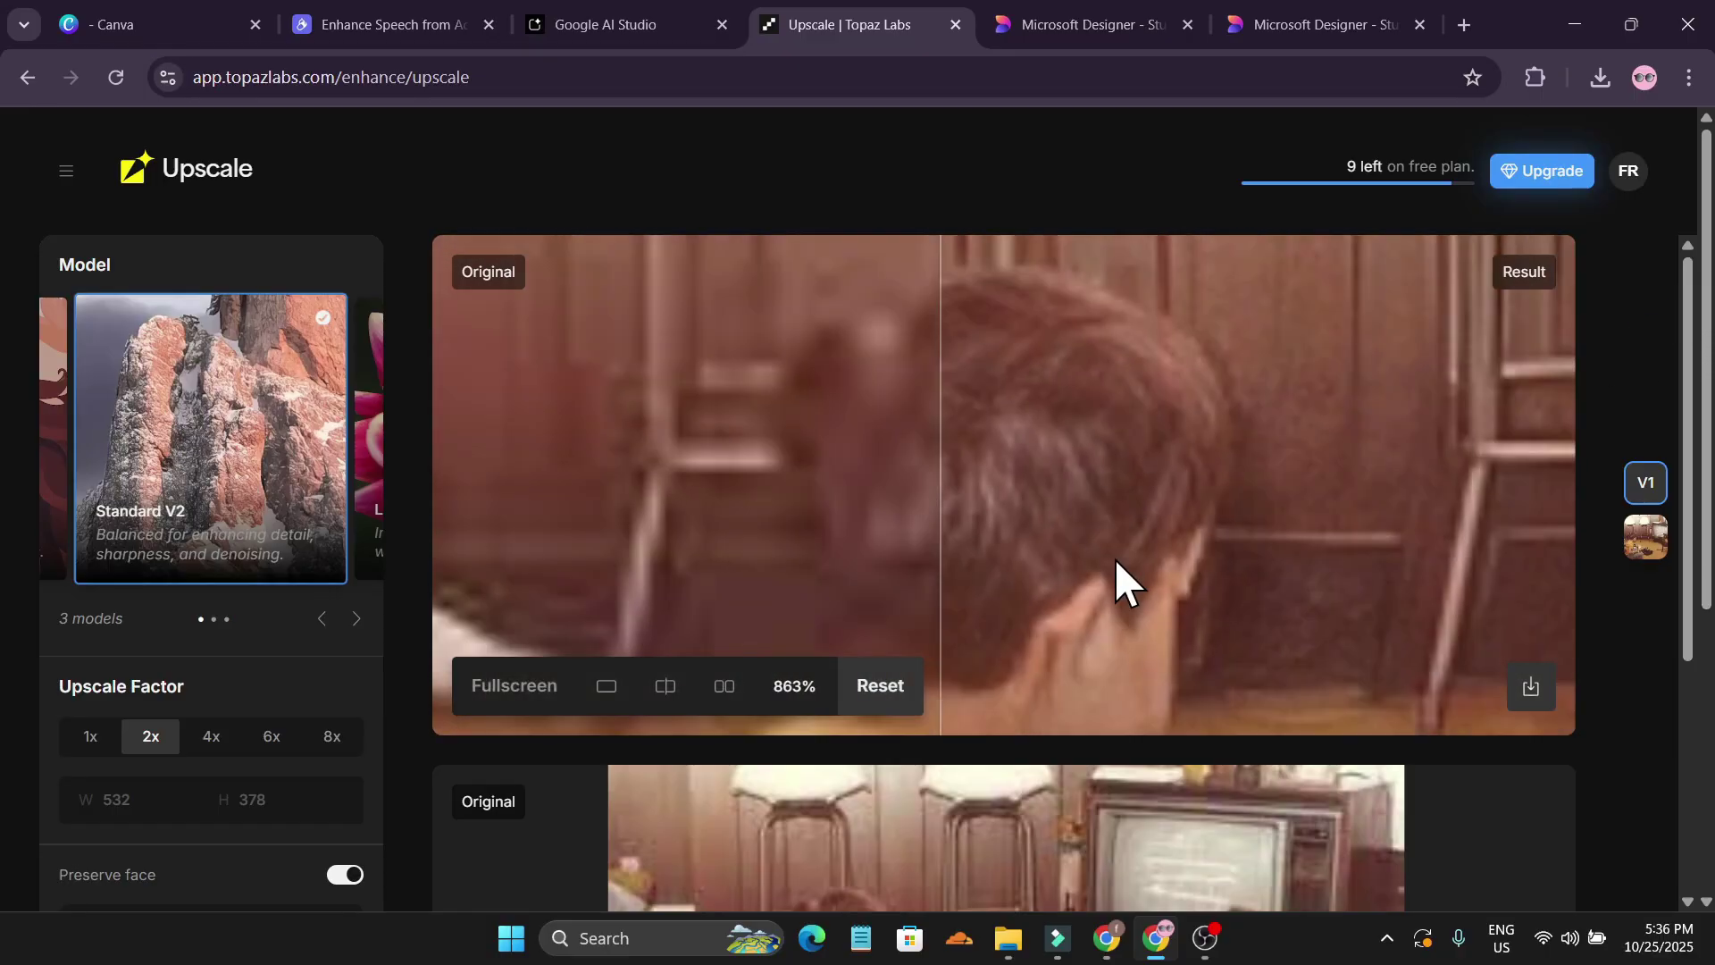
left_click(1295, 27)
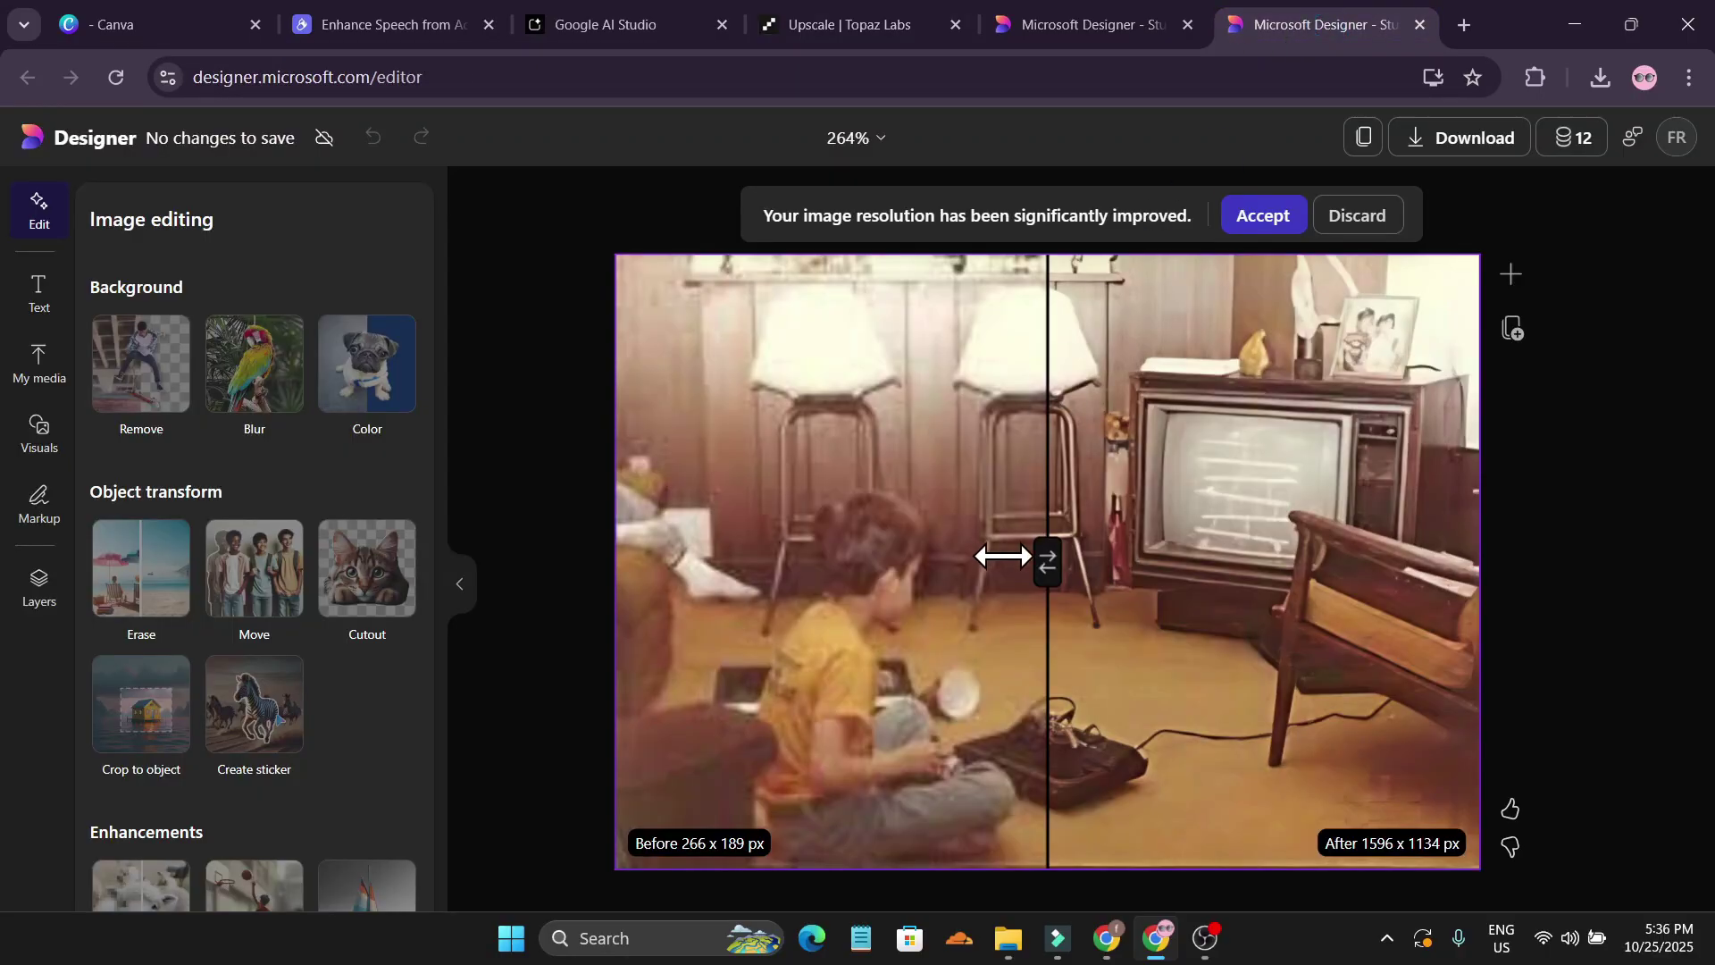
Compare Designer's 266 x 189 Before and 1596 x 1134 After across the boy's head.
left_click_drag(1046, 569, 641, 587)
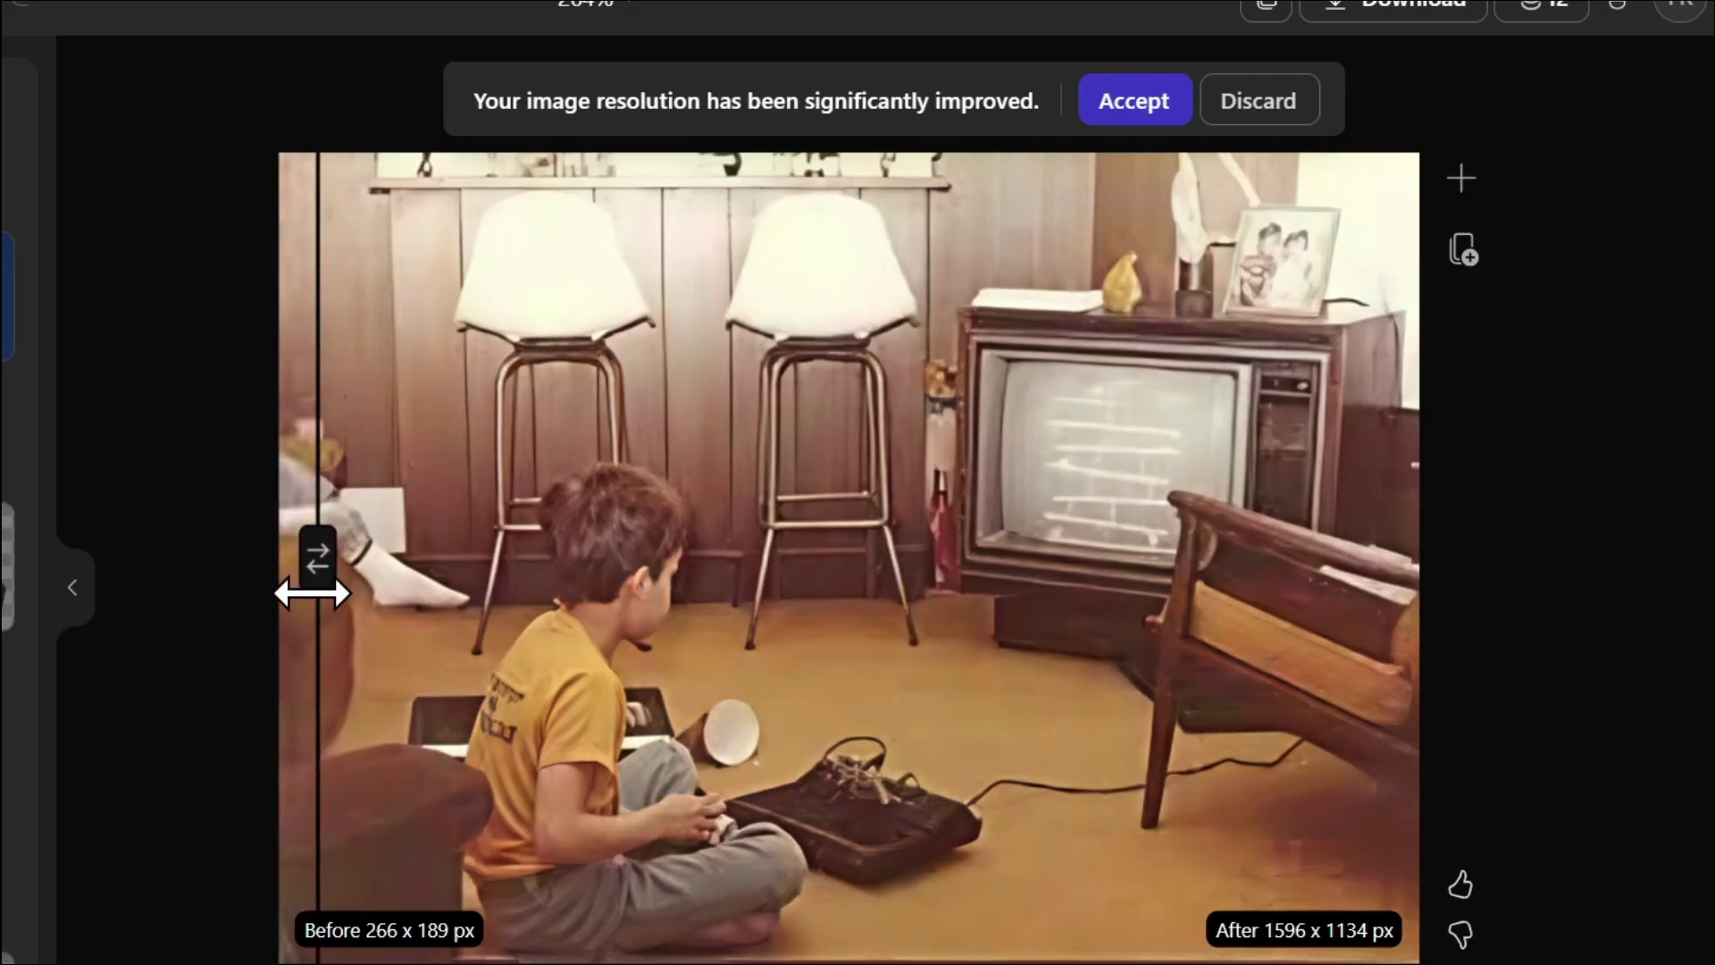
left_click_drag(312, 592, 302, 590)
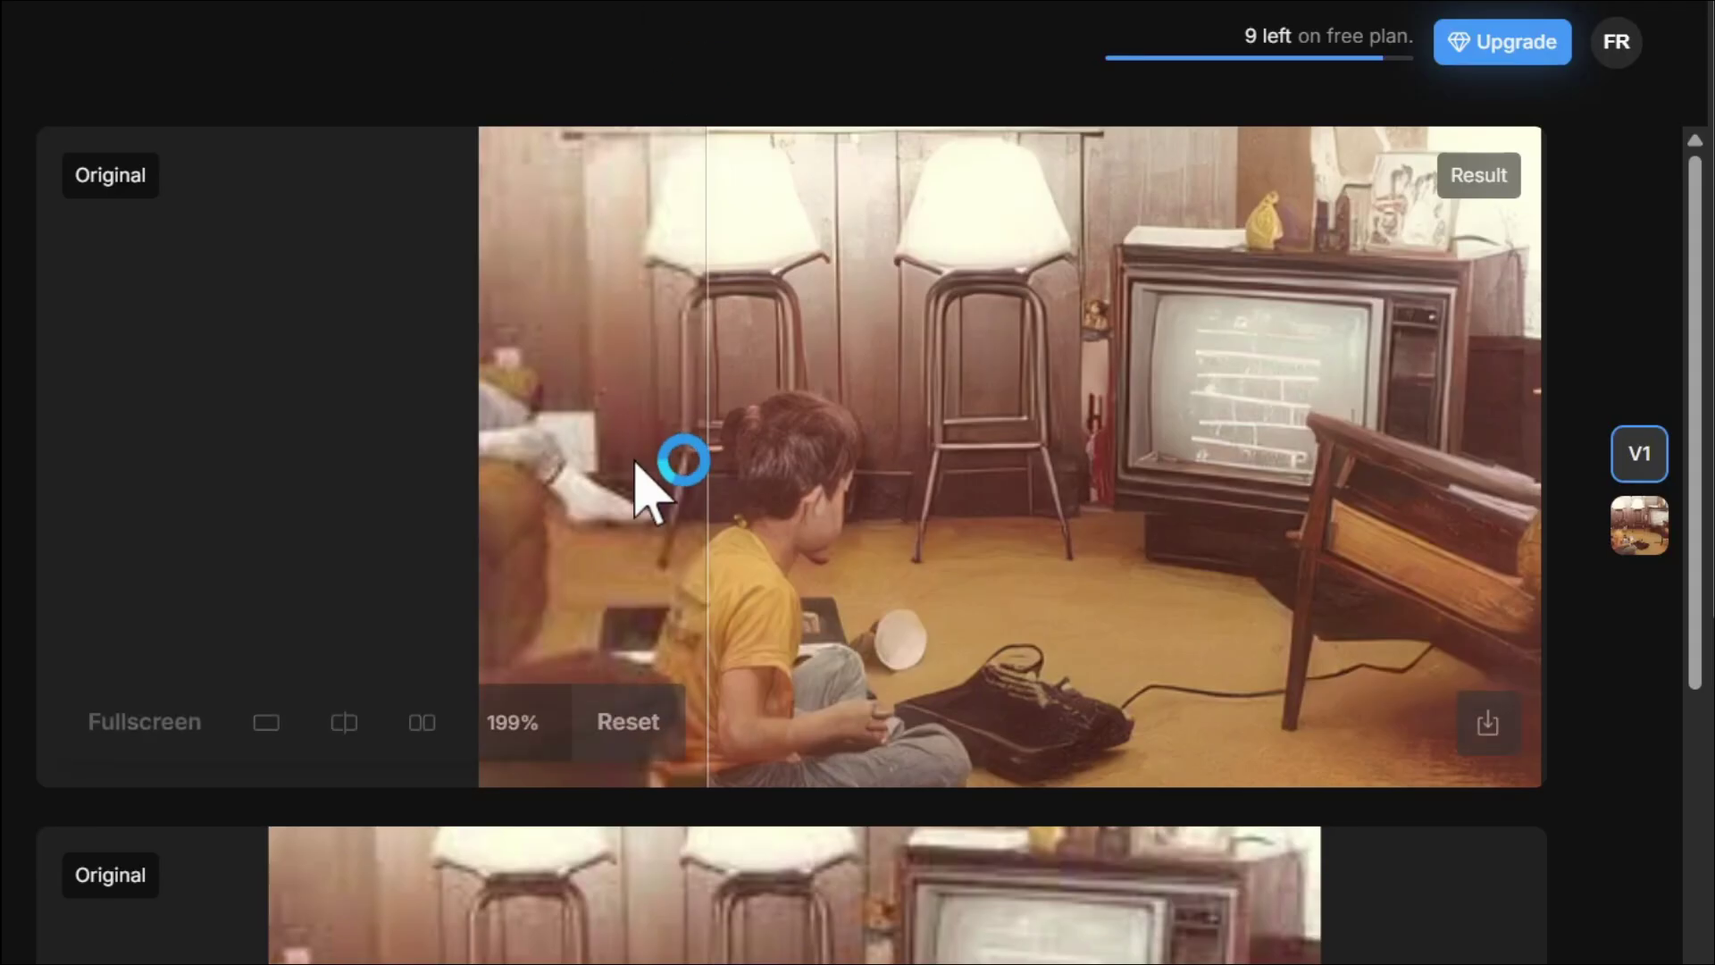
left_click_drag(681, 460, 720, 581)
scroll(849, 523, "up", 3)
scroll(846, 515, "up", 1)
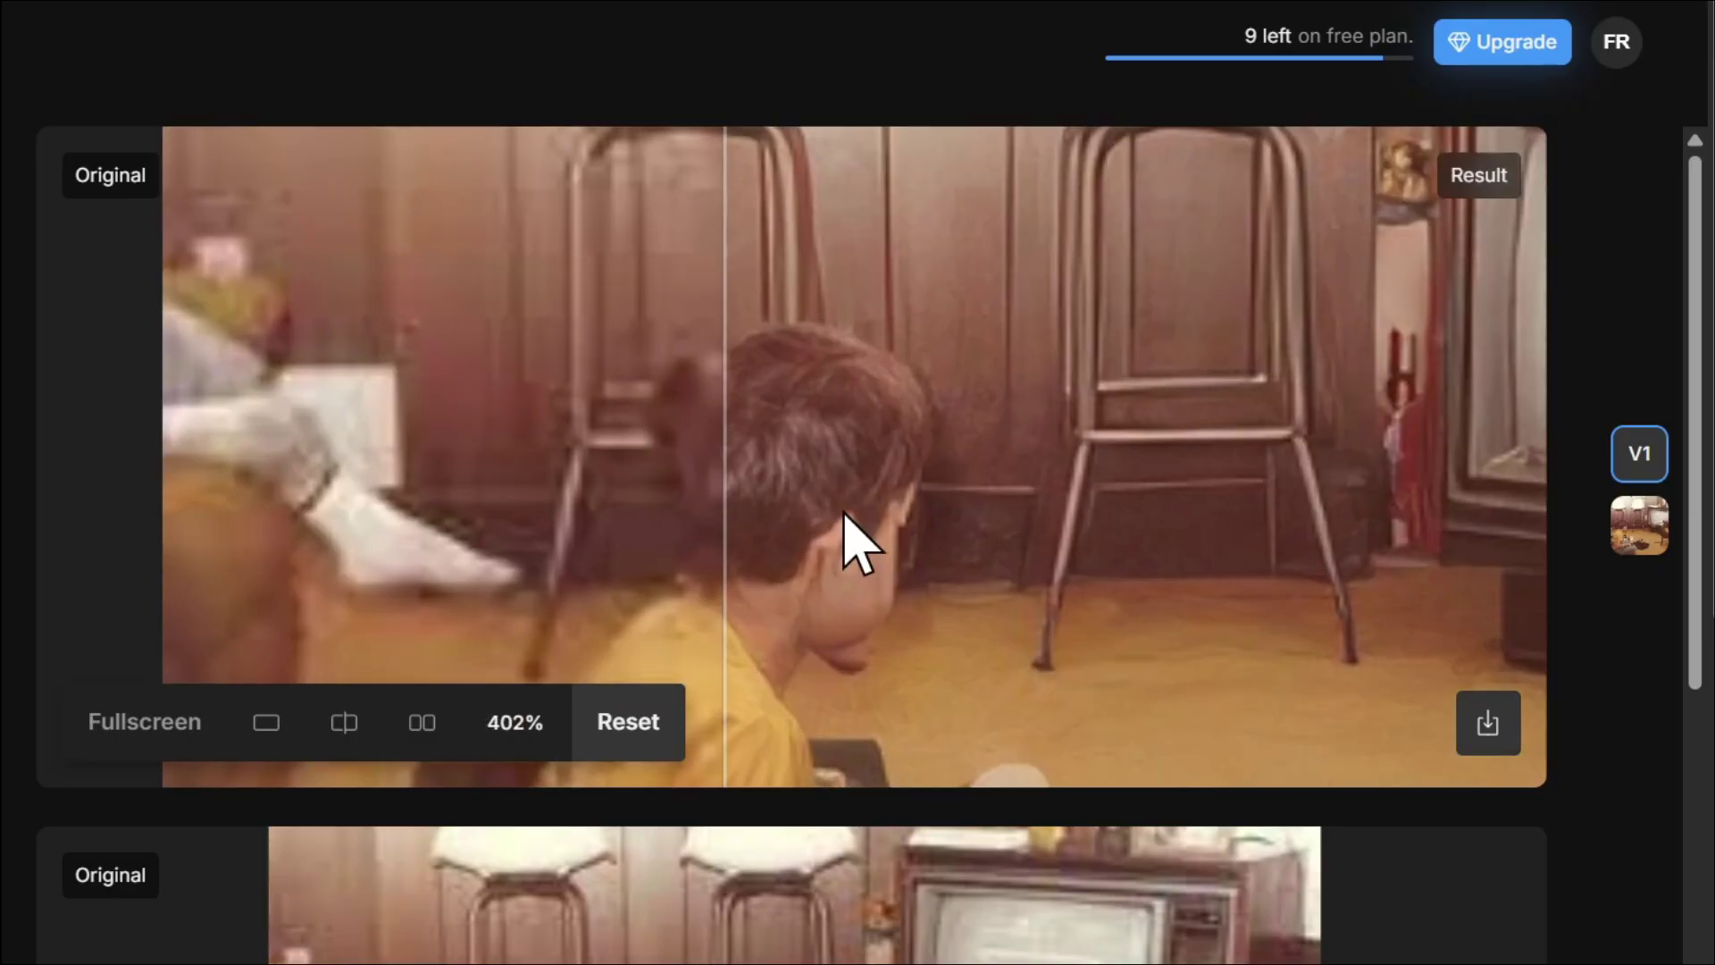
scroll(845, 514, "up", 2)
left_click_drag(742, 459, 528, 490)
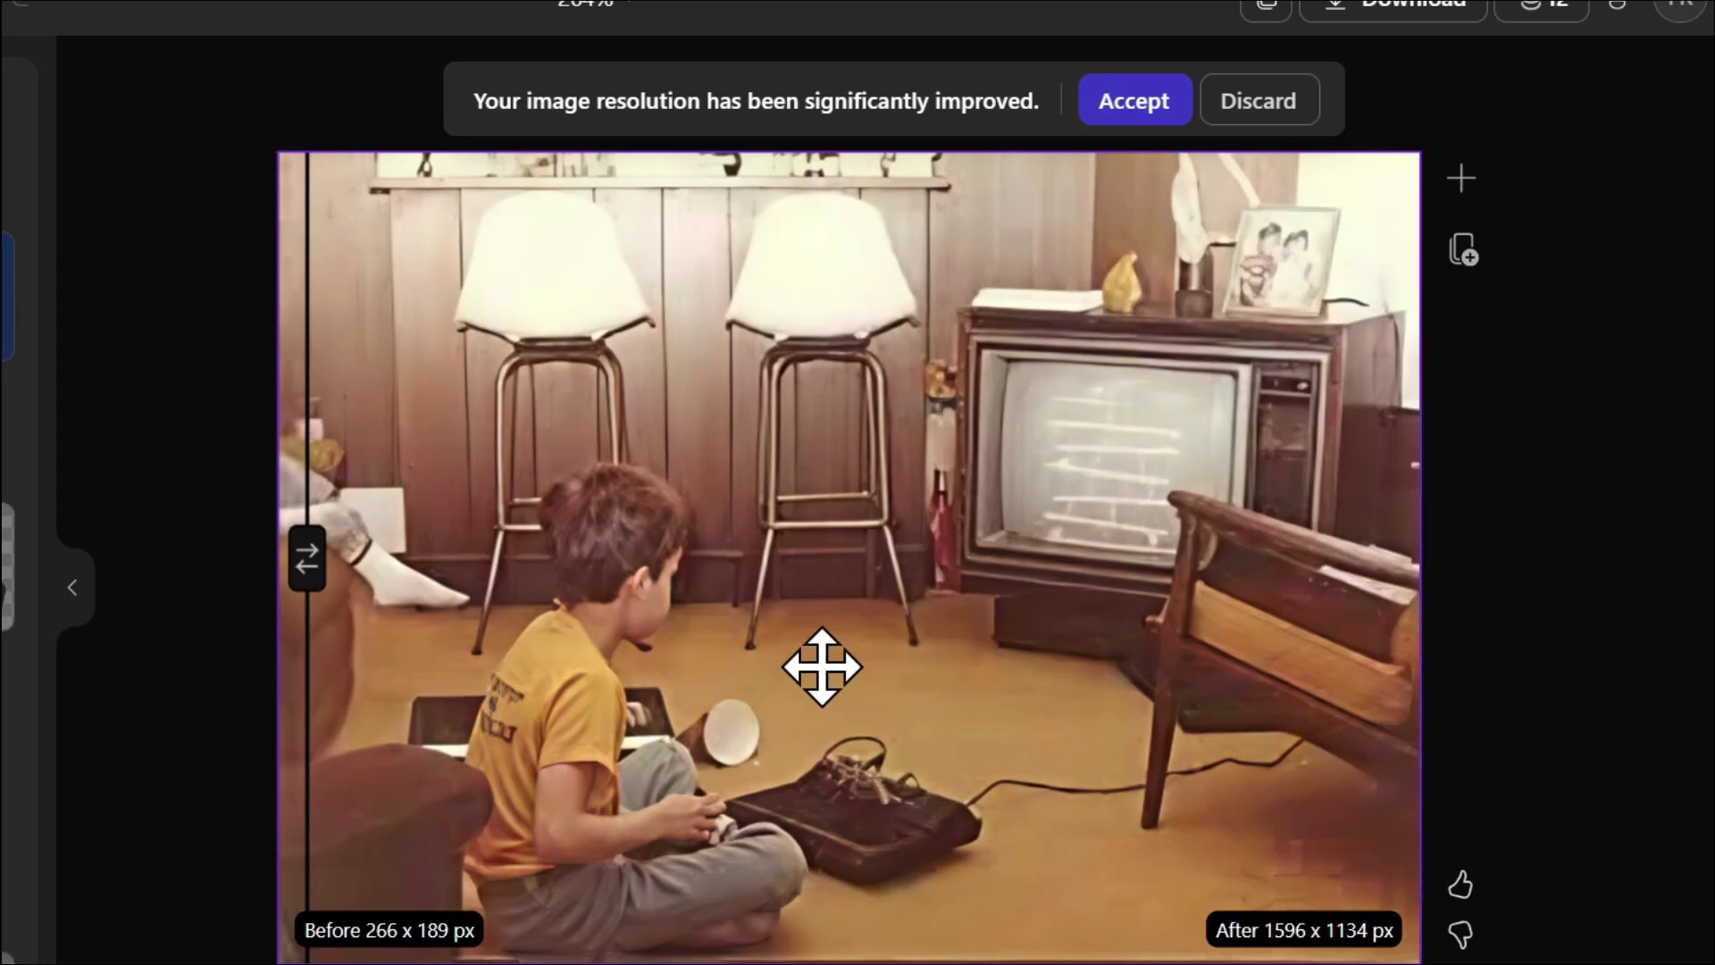
Accept the 1596 x 1134 upscale and download the design as a PNG.
left_click(1148, 105)
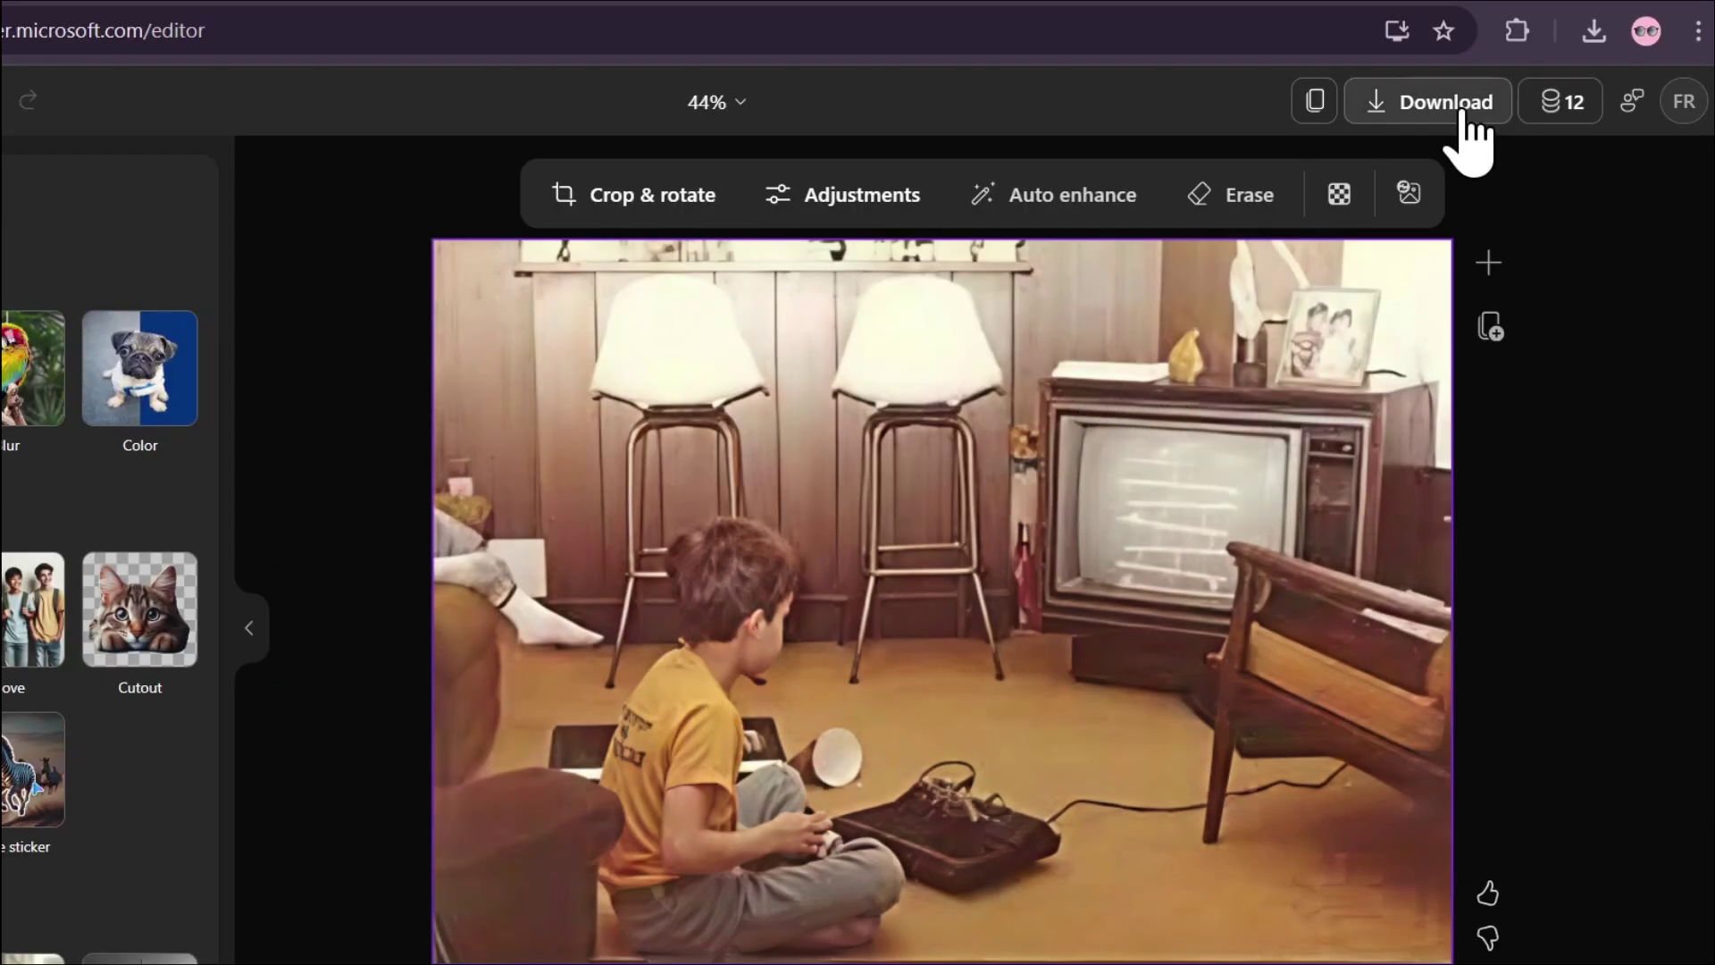
left_click(1462, 114)
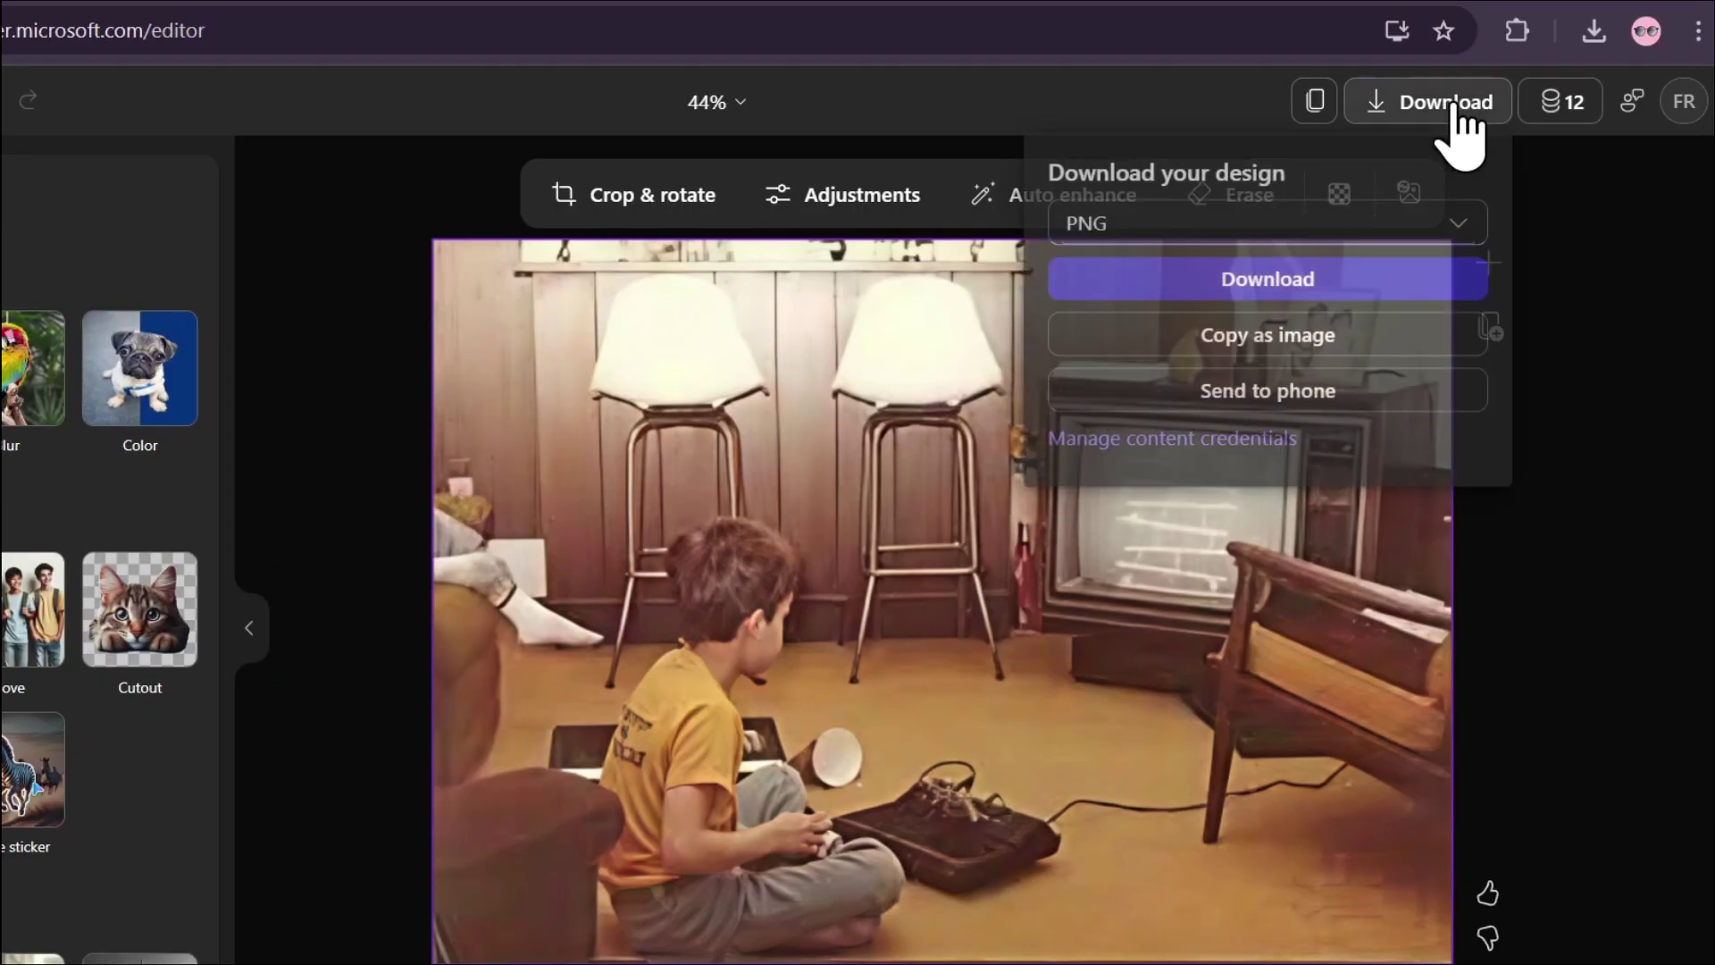
left_click(1241, 297)
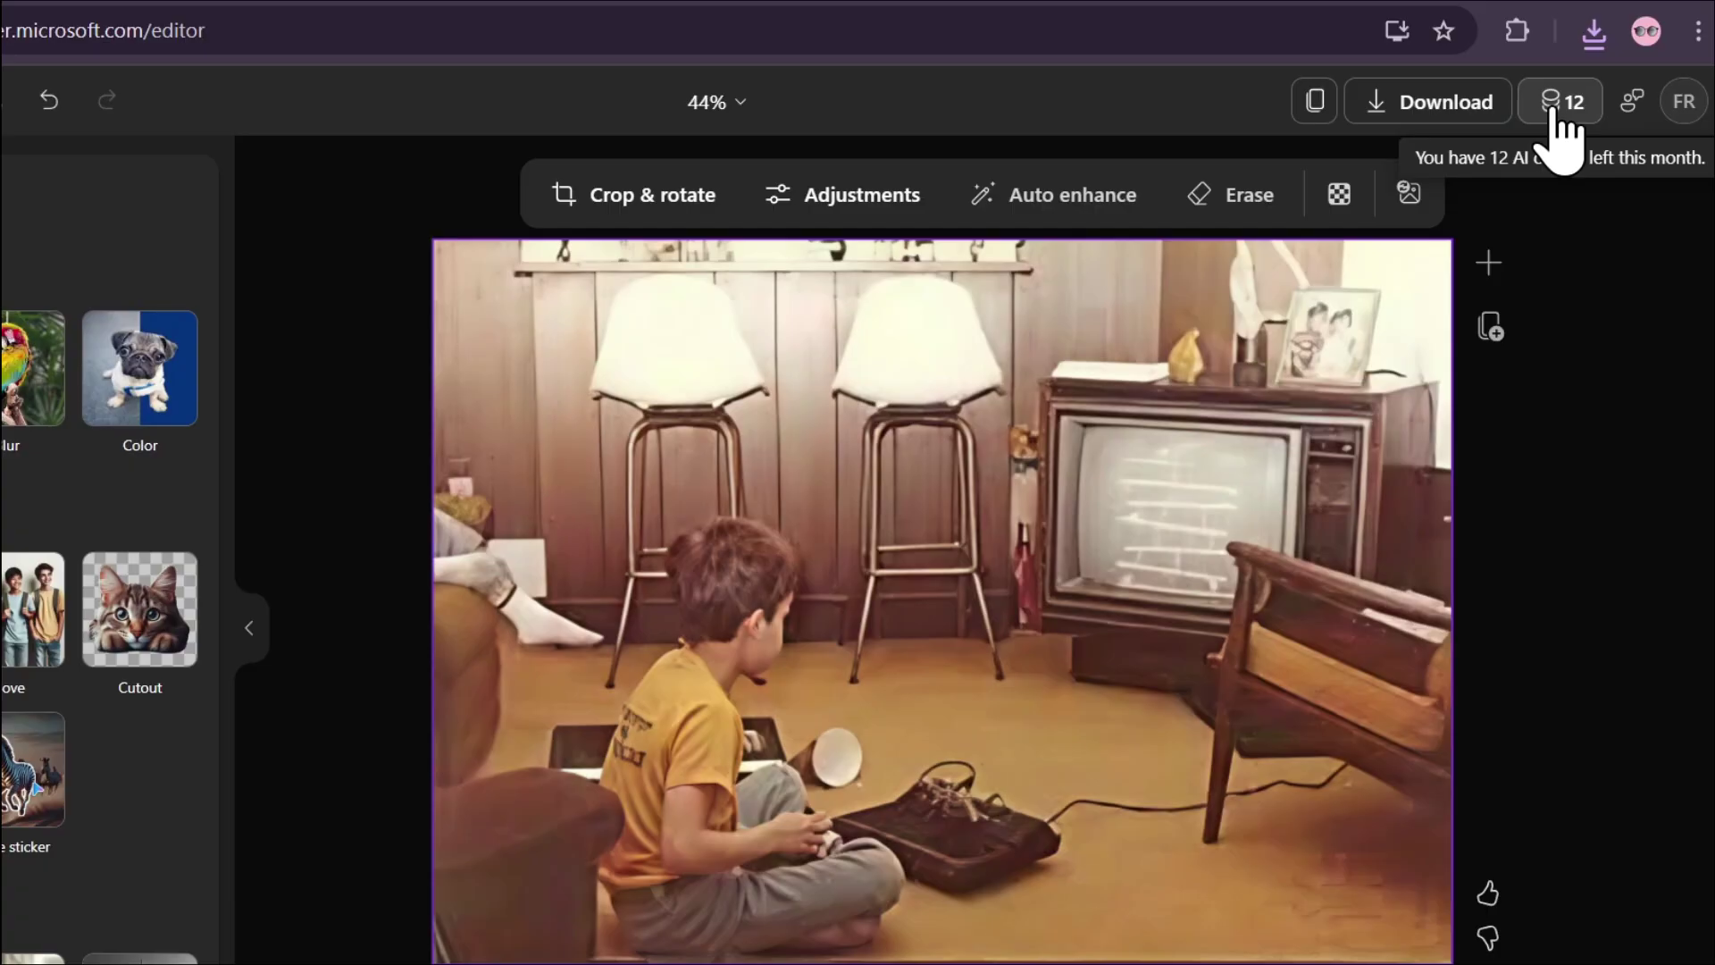
left_click(835, 11)
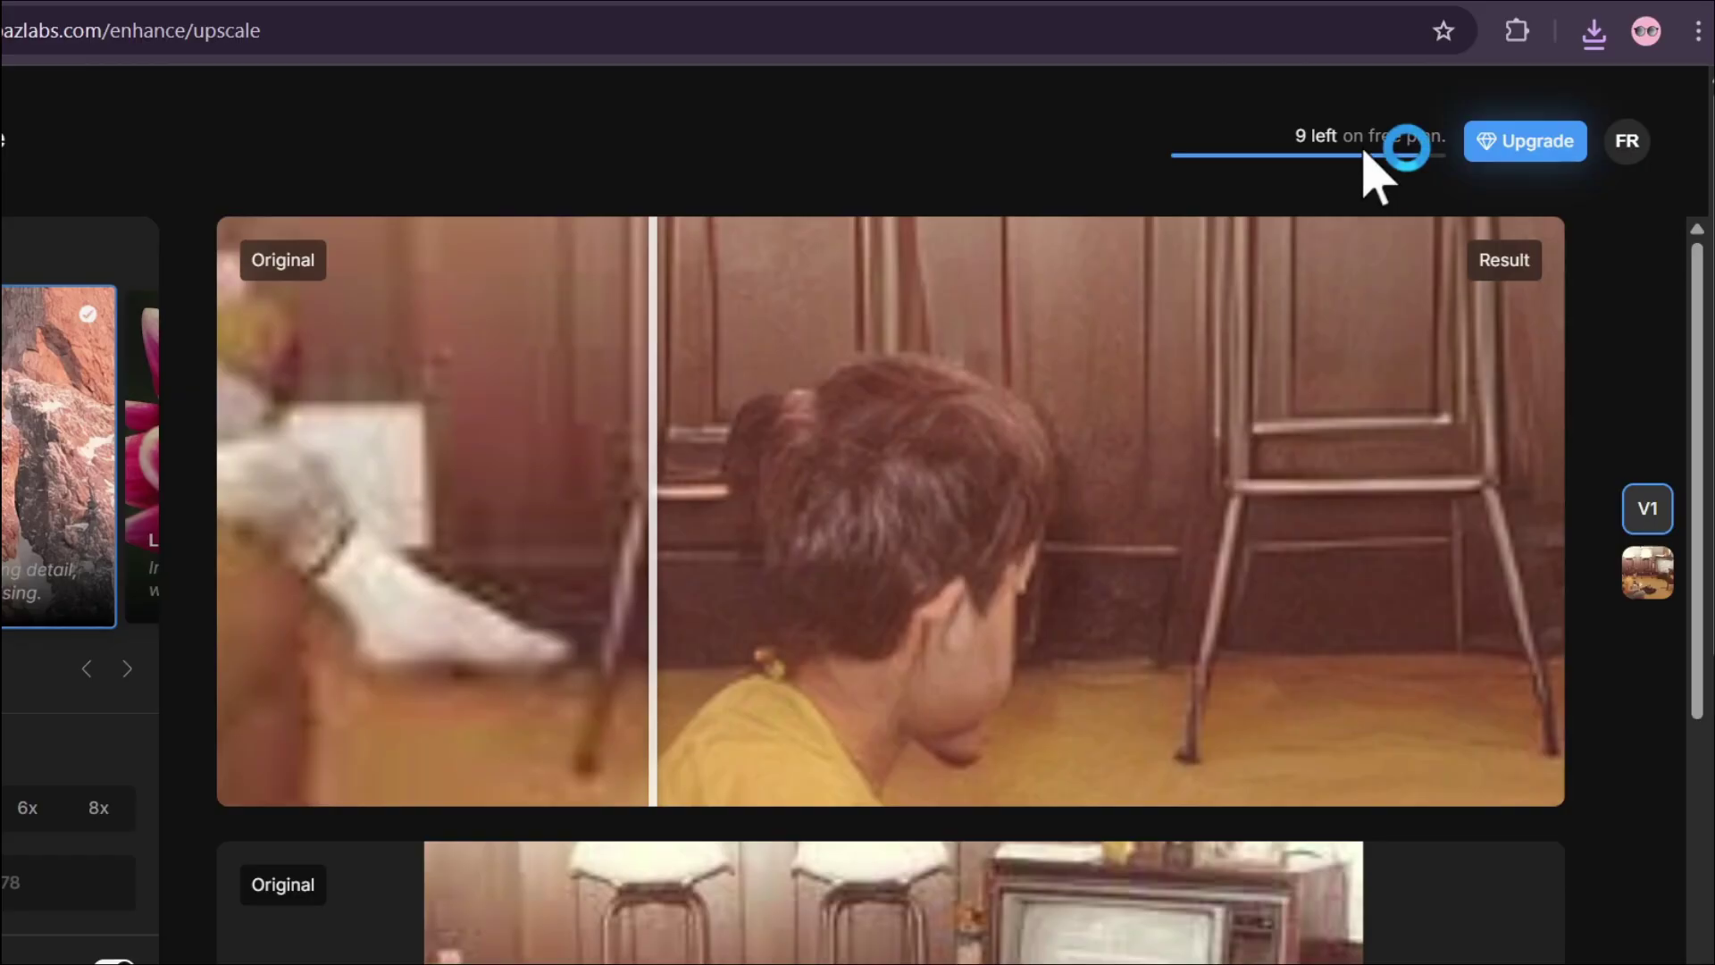
left_click(1268, 4)
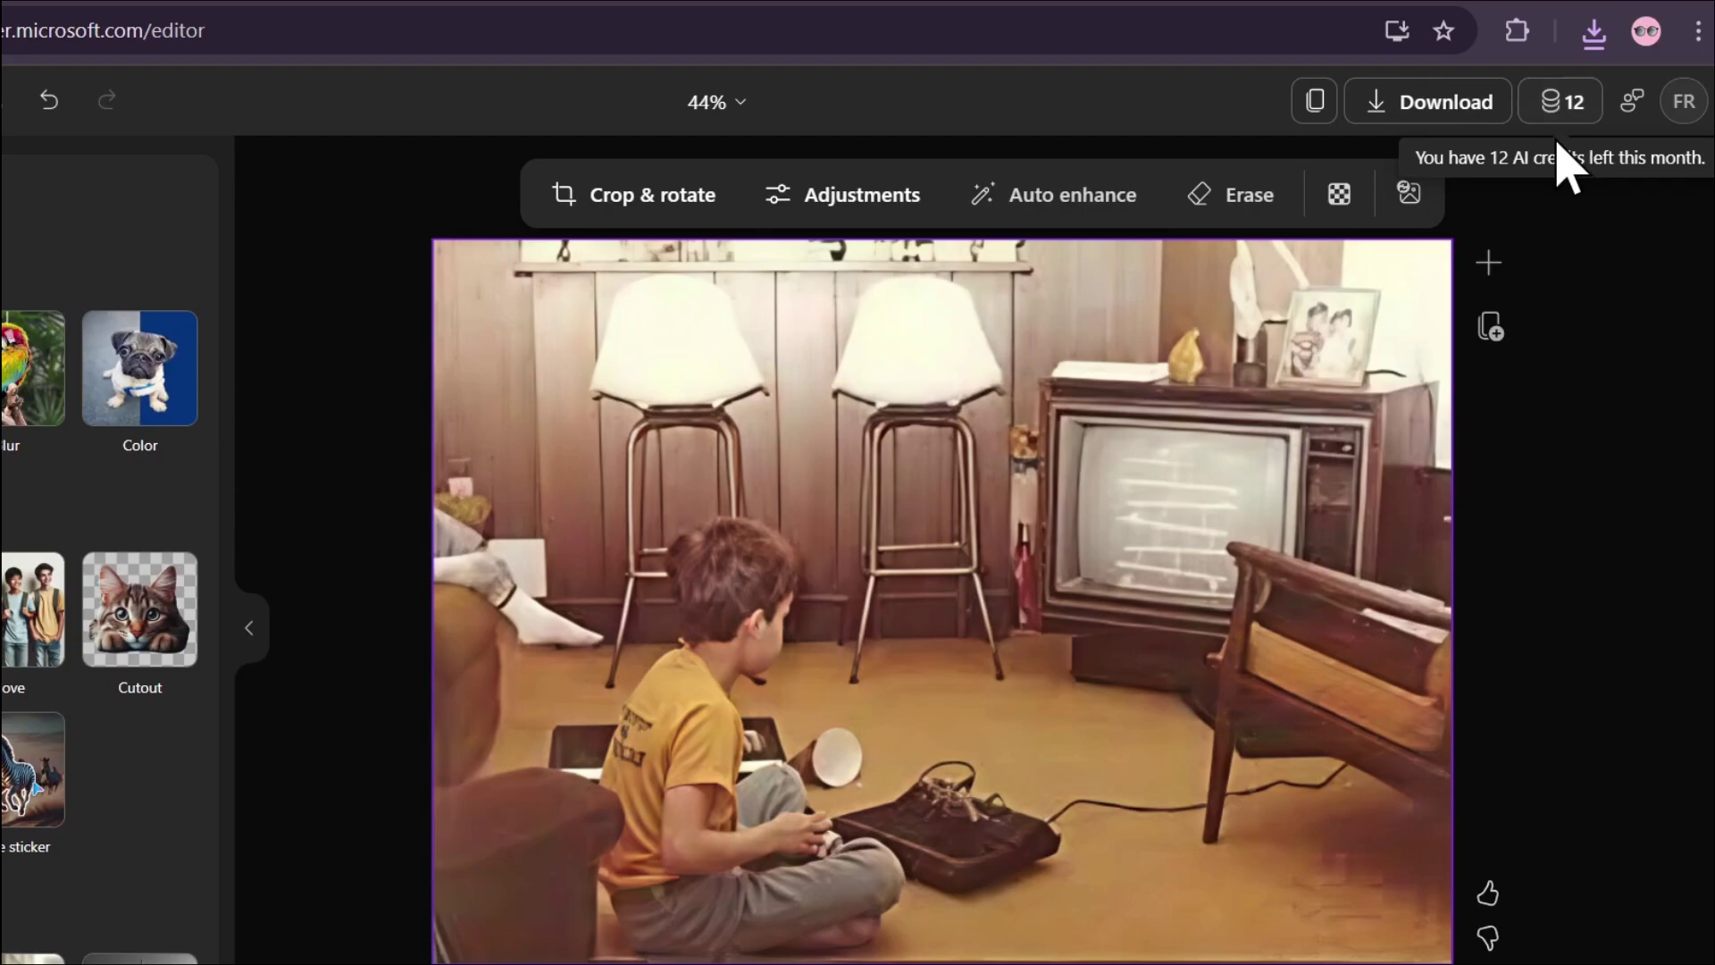
left_click(1566, 282)
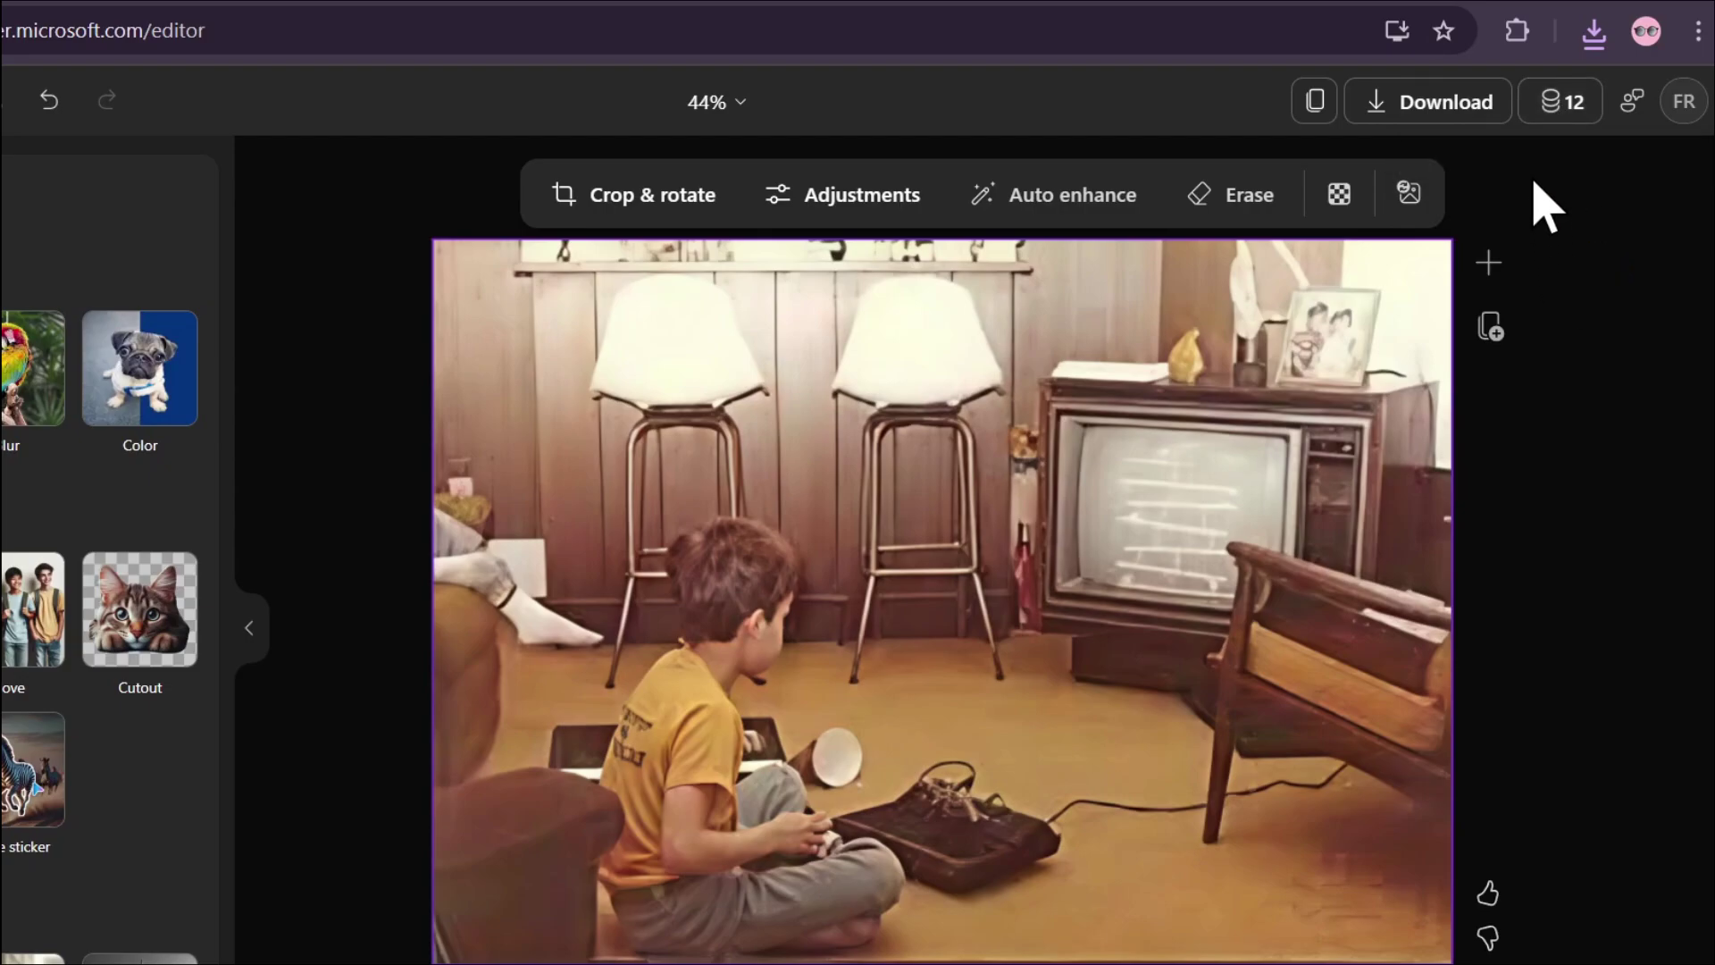
left_click(1596, 34)
Open Designer (2).png from Downloads in Photos, zoom in and pan to inspect the boy.
left_click(1489, 161)
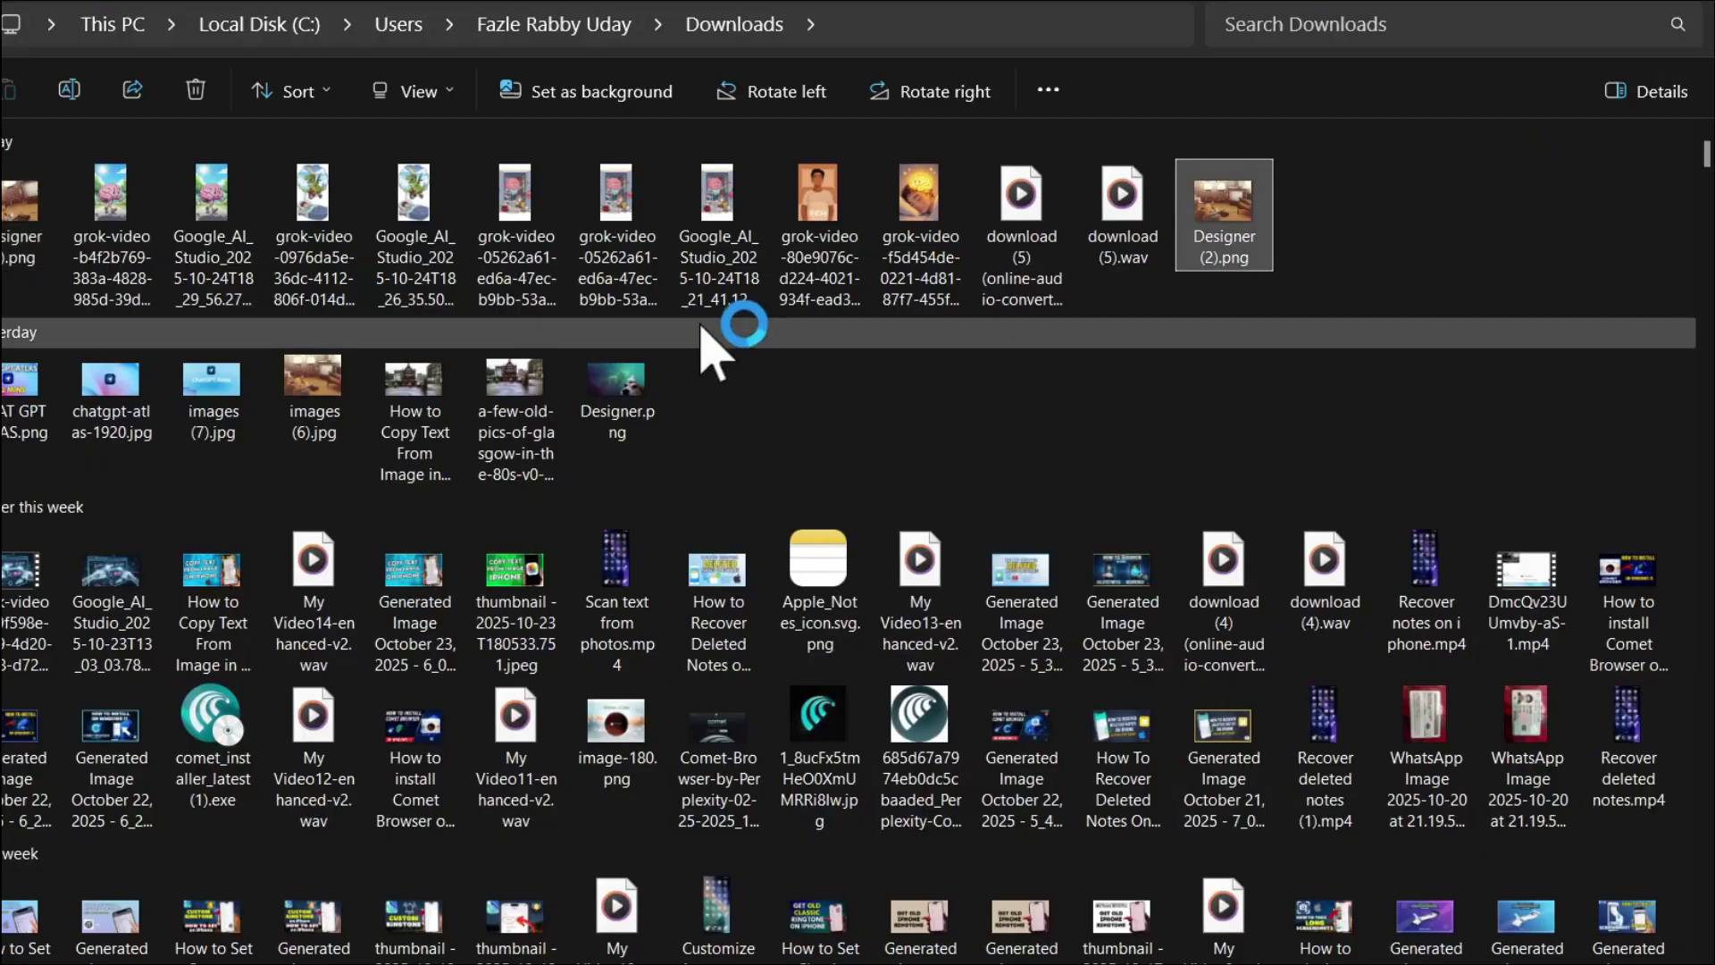
double_click(1178, 252)
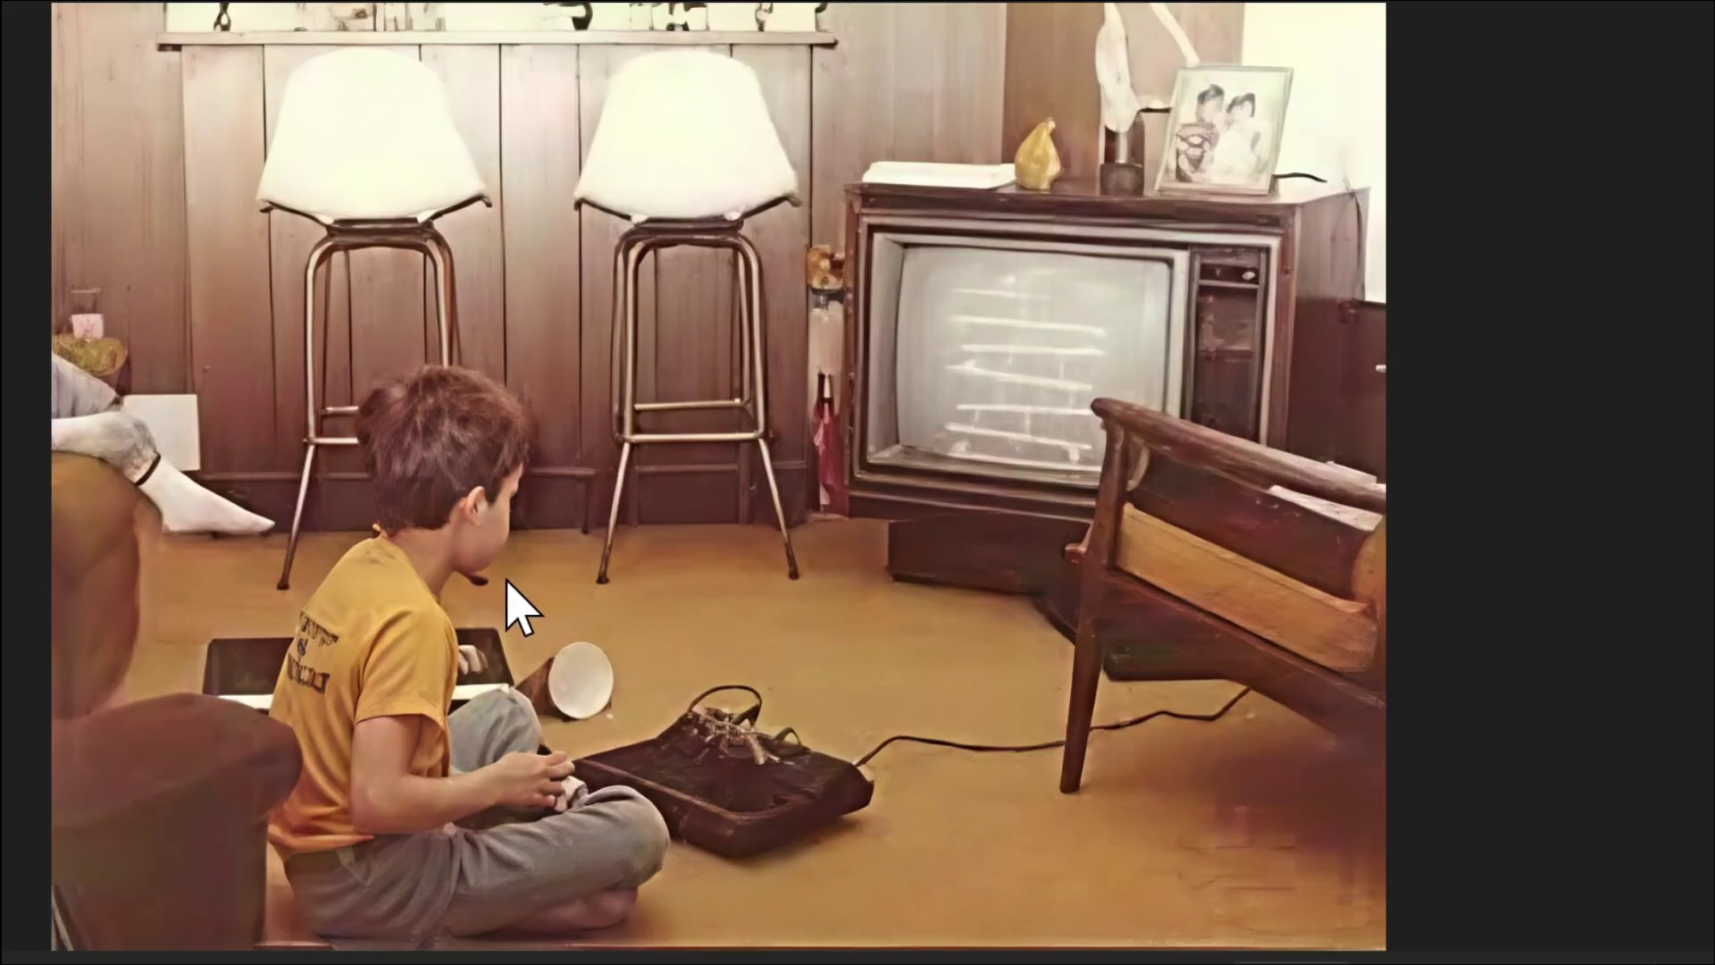
scroll(509, 589, "up", 4)
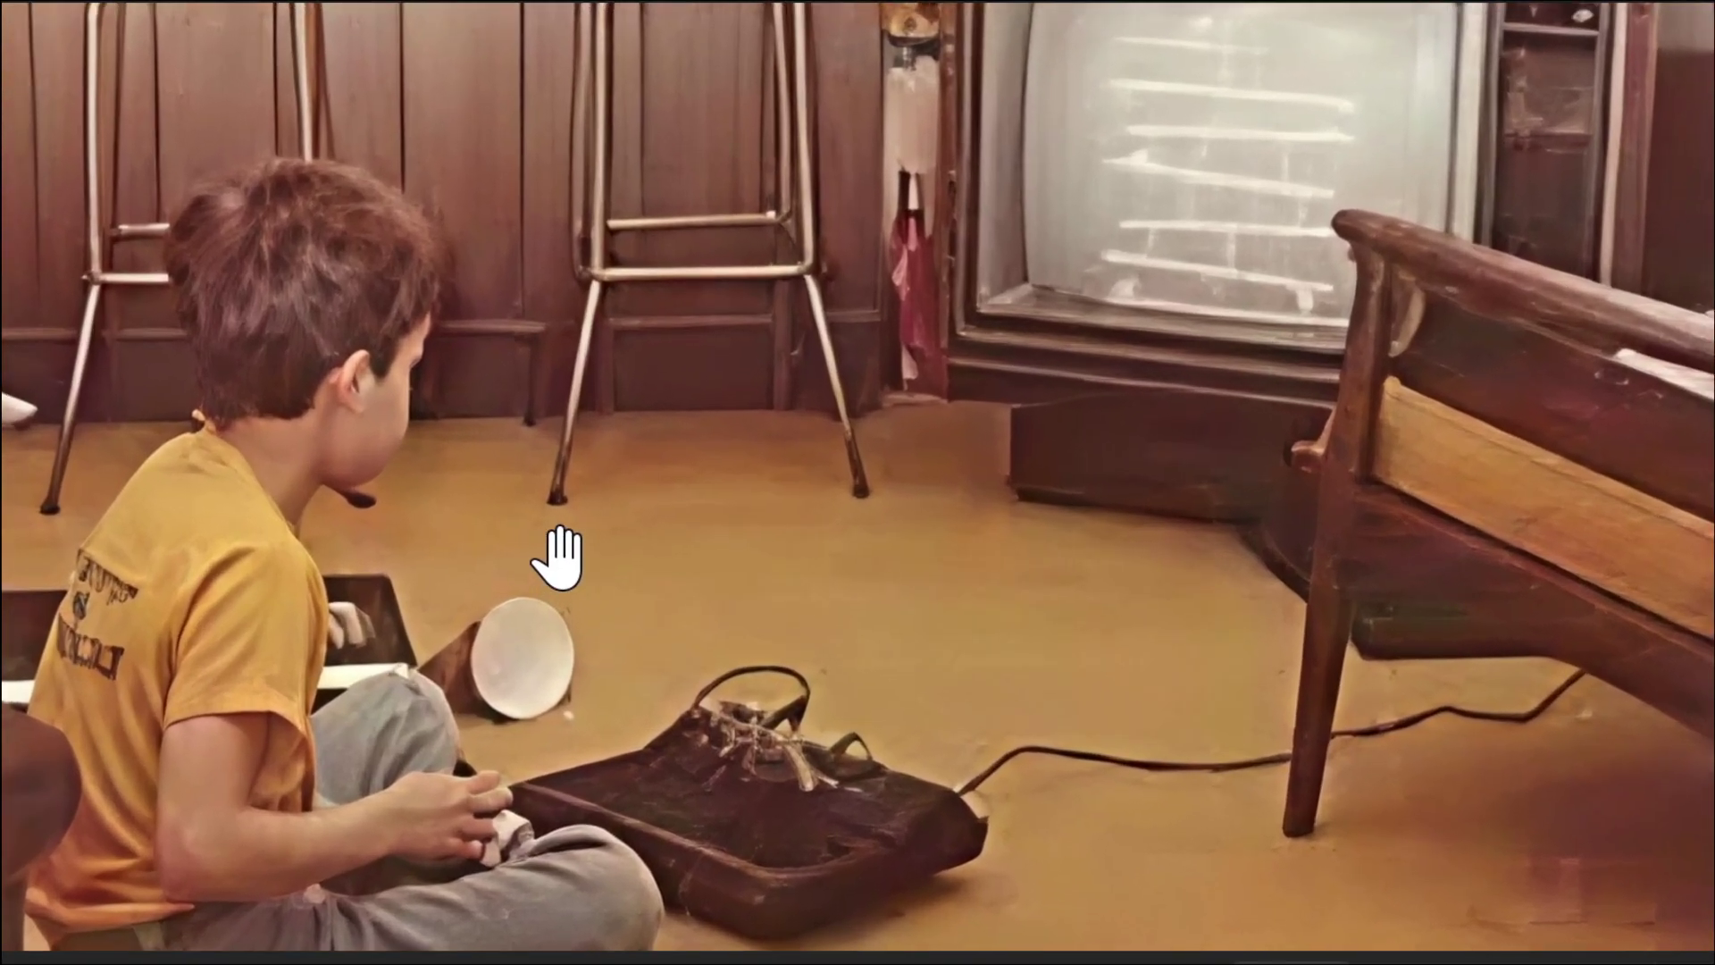
scroll(554, 559, "up", 2)
left_click_drag(383, 502, 417, 192)
left_click_drag(879, 493, 797, 560)
left_click_drag(482, 415, 580, 594)
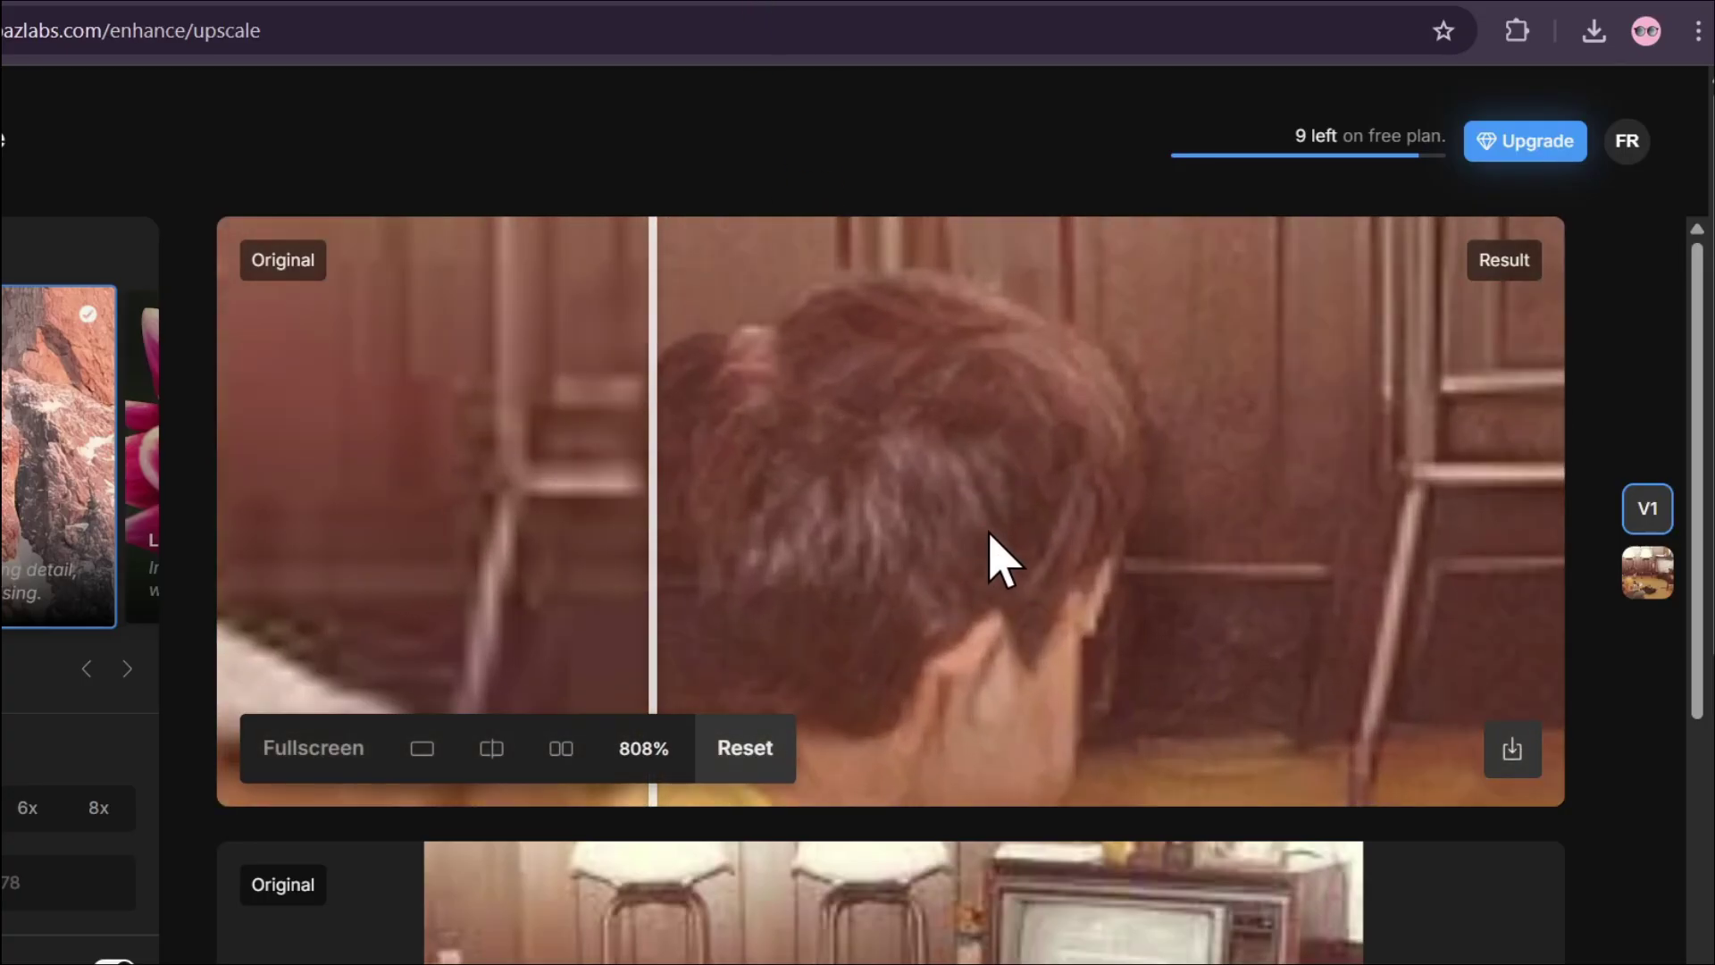
Pan the zoomed Topaz comparison to the boy's head and dismiss the unsupported file message.
left_click_drag(1001, 558, 1101, 778)
left_click_drag(1086, 636, 1098, 384)
left_click_drag(1025, 592, 934, 569)
scroll(1101, 617, "up", 1)
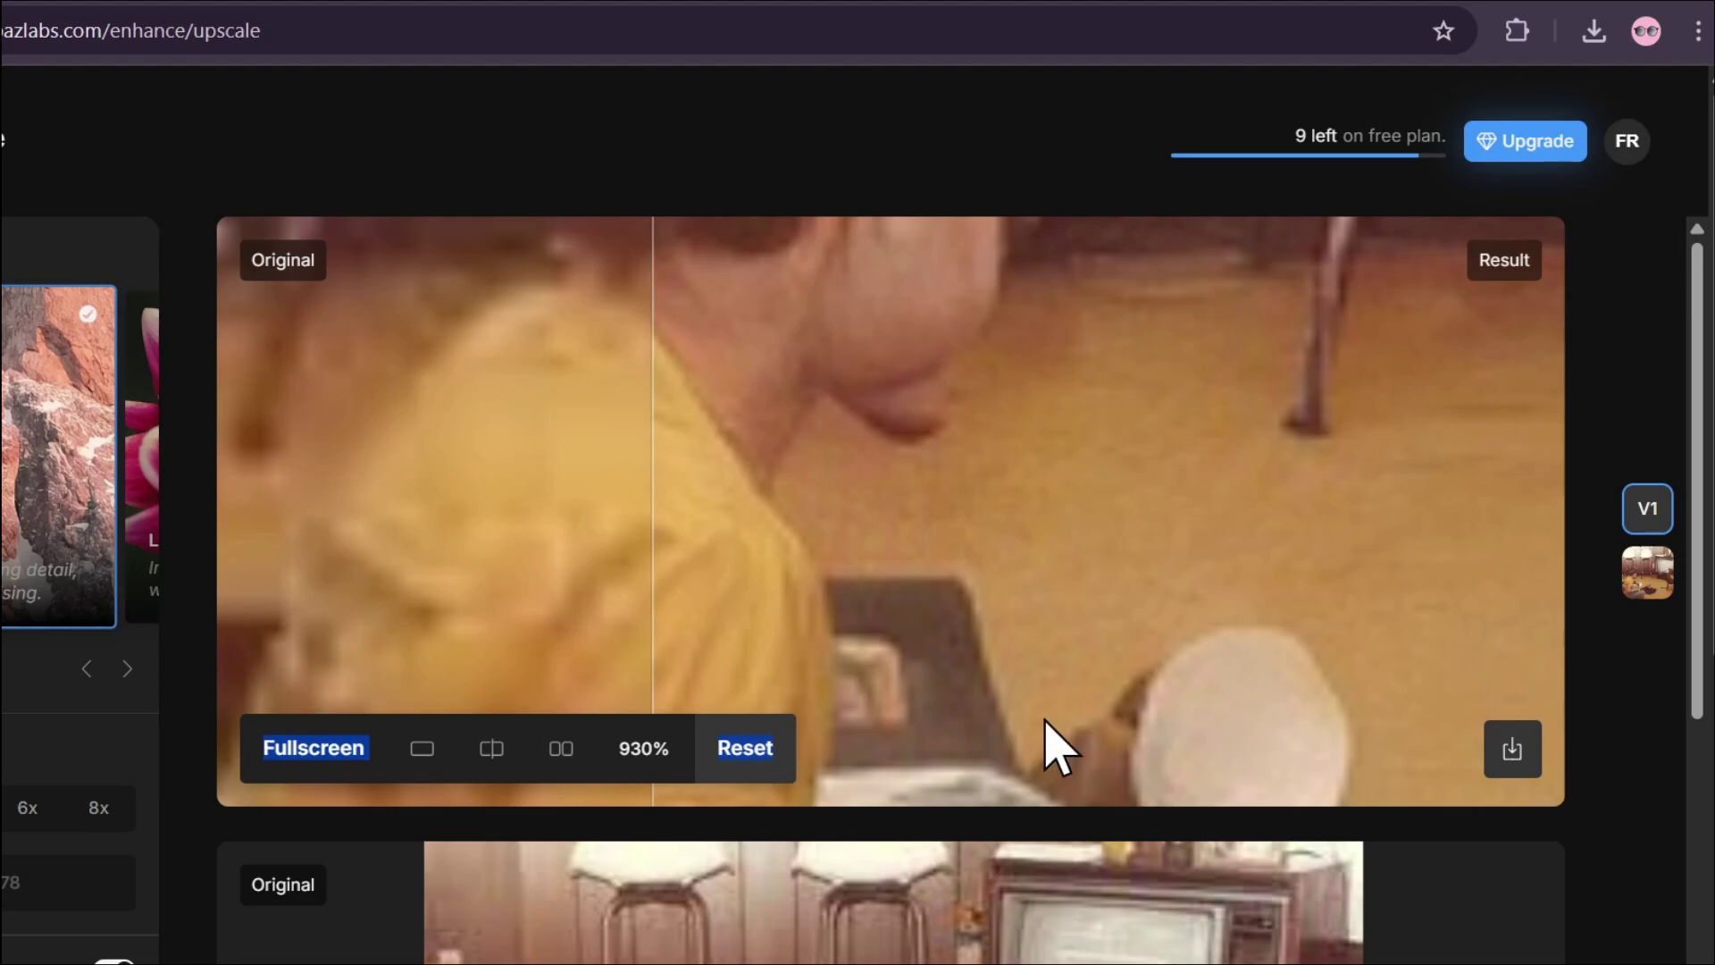
scroll(1059, 746, "down", 6)
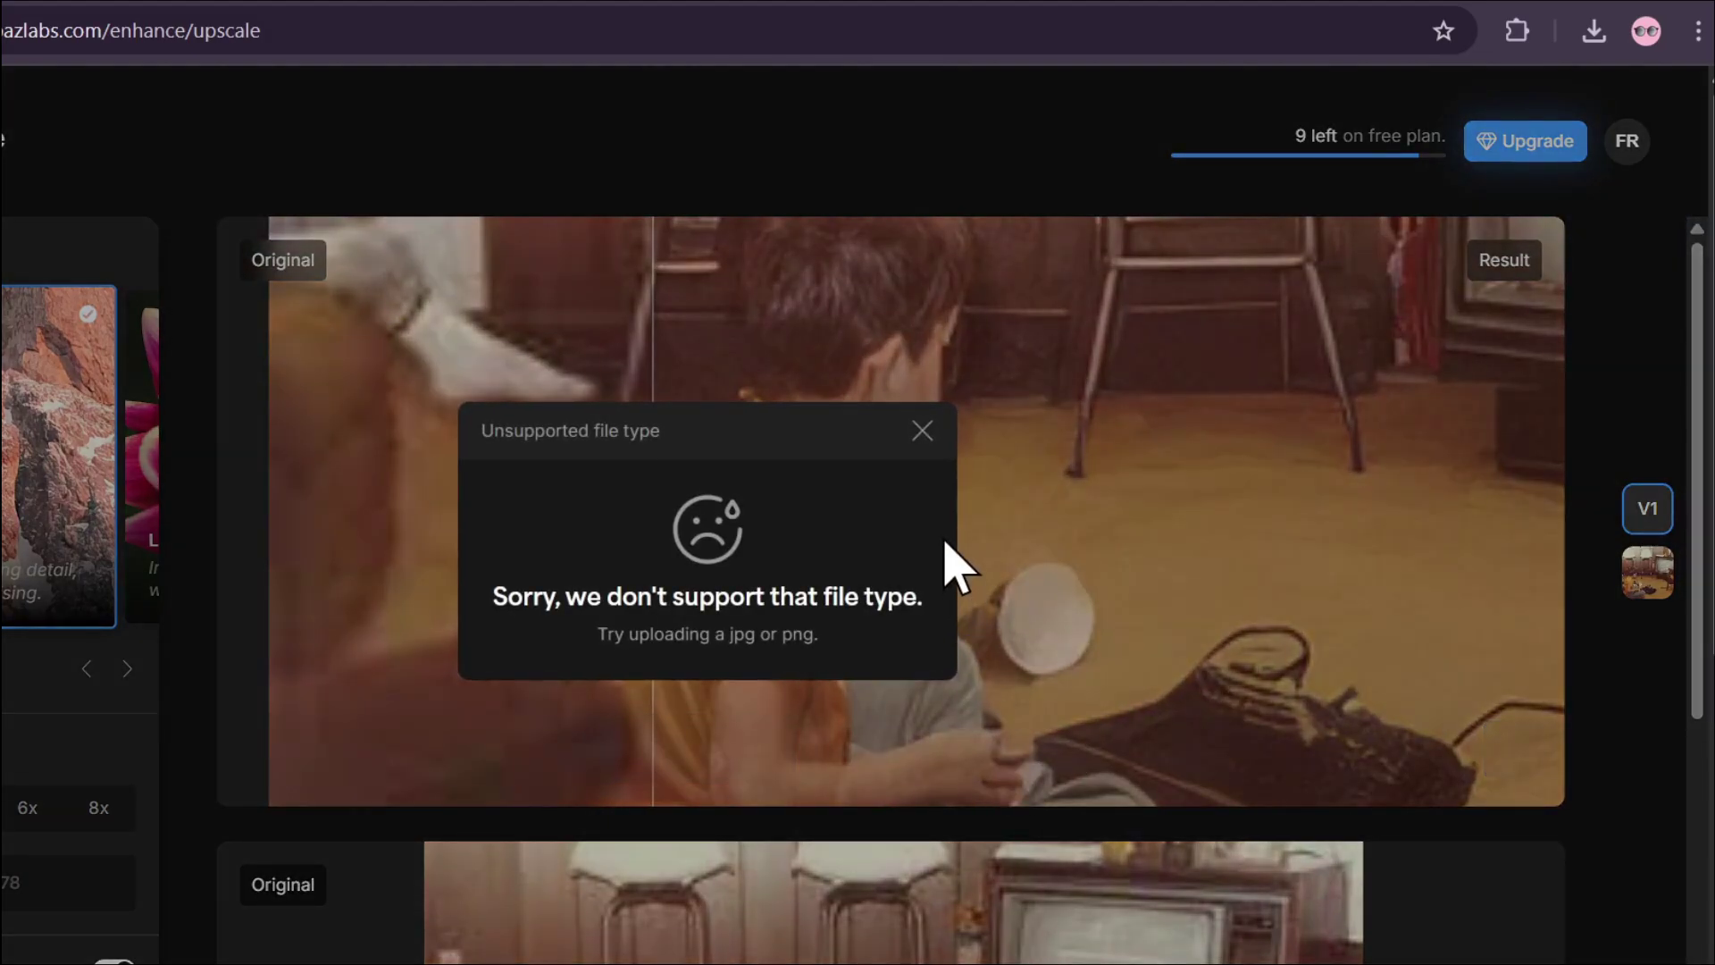
left_click(922, 431)
View the boy's lap, controller, head and stools in full screen, then exit full screen.
left_click_drag(1068, 670, 1083, 446)
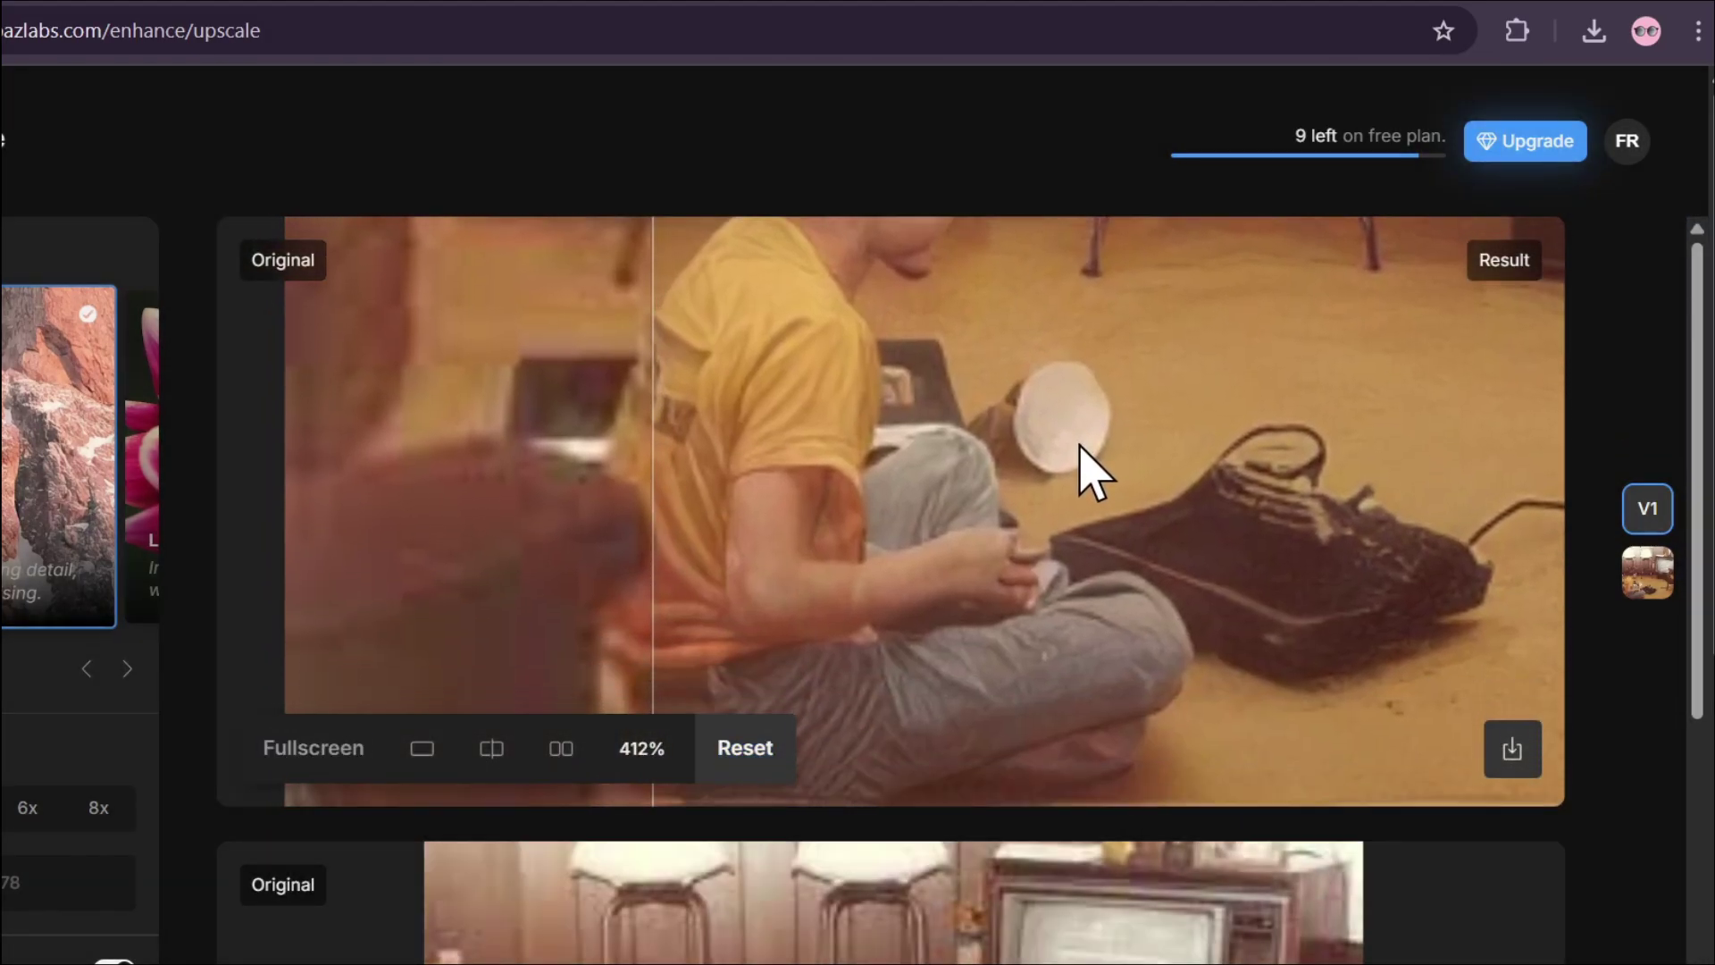
scroll(1014, 594, "up", 5)
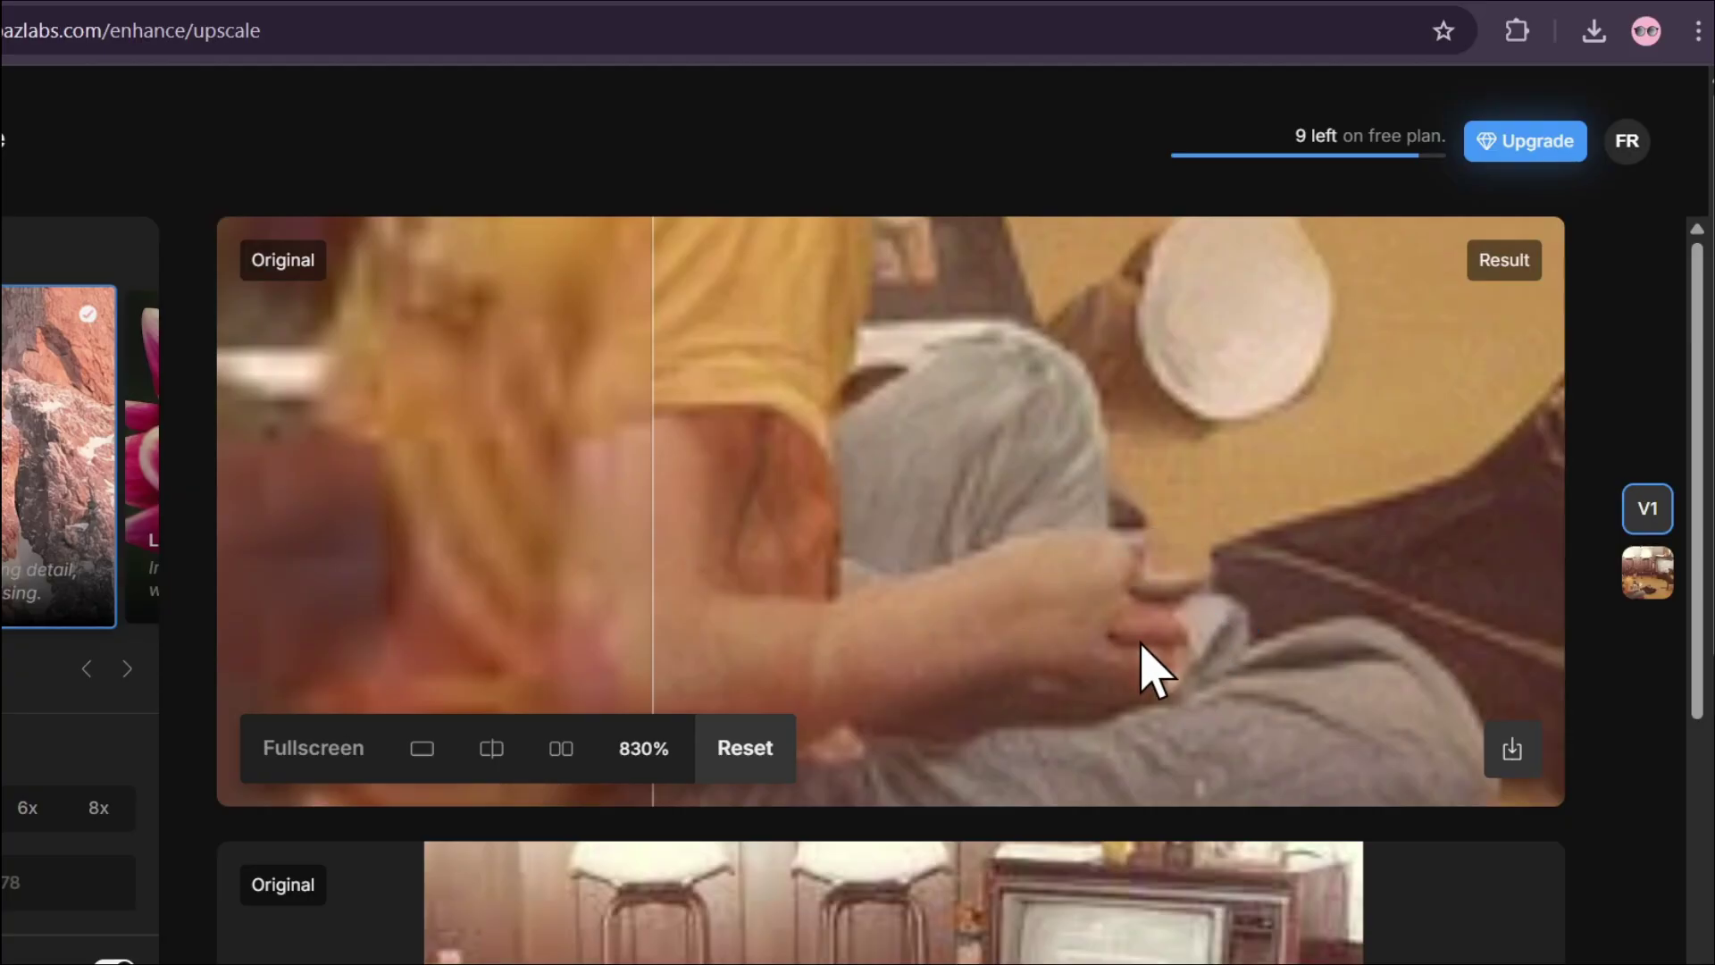
scroll(1063, 616, "down", 5)
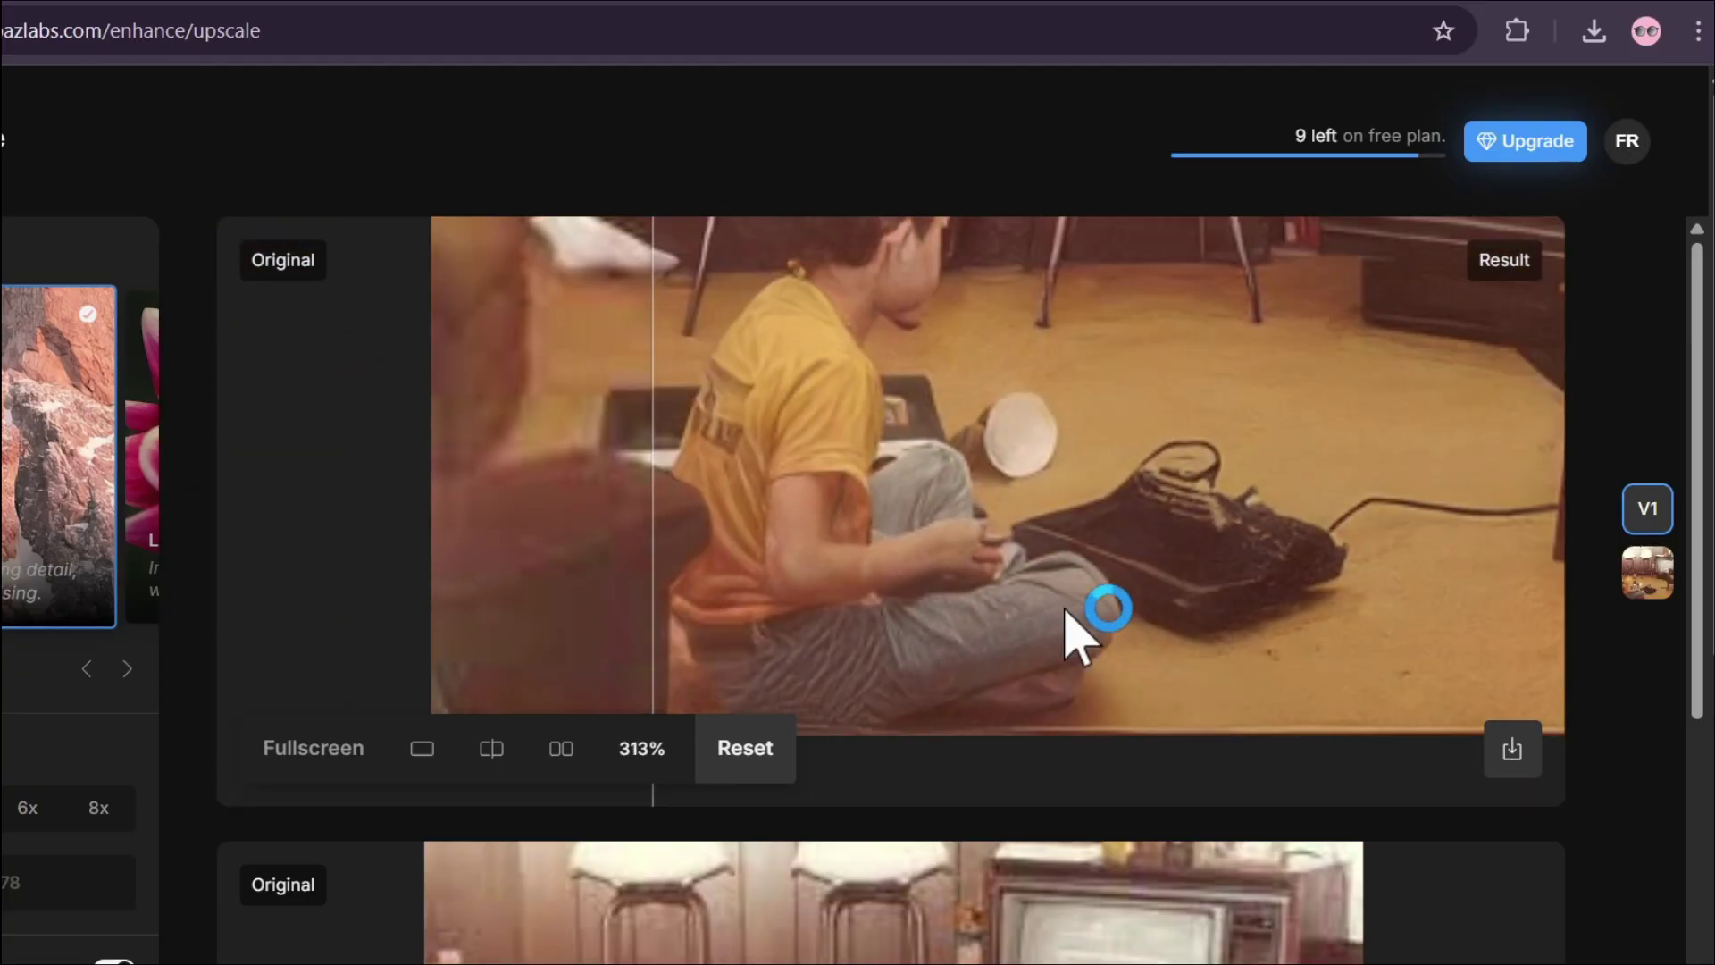
left_click_drag(1052, 541, 1054, 746)
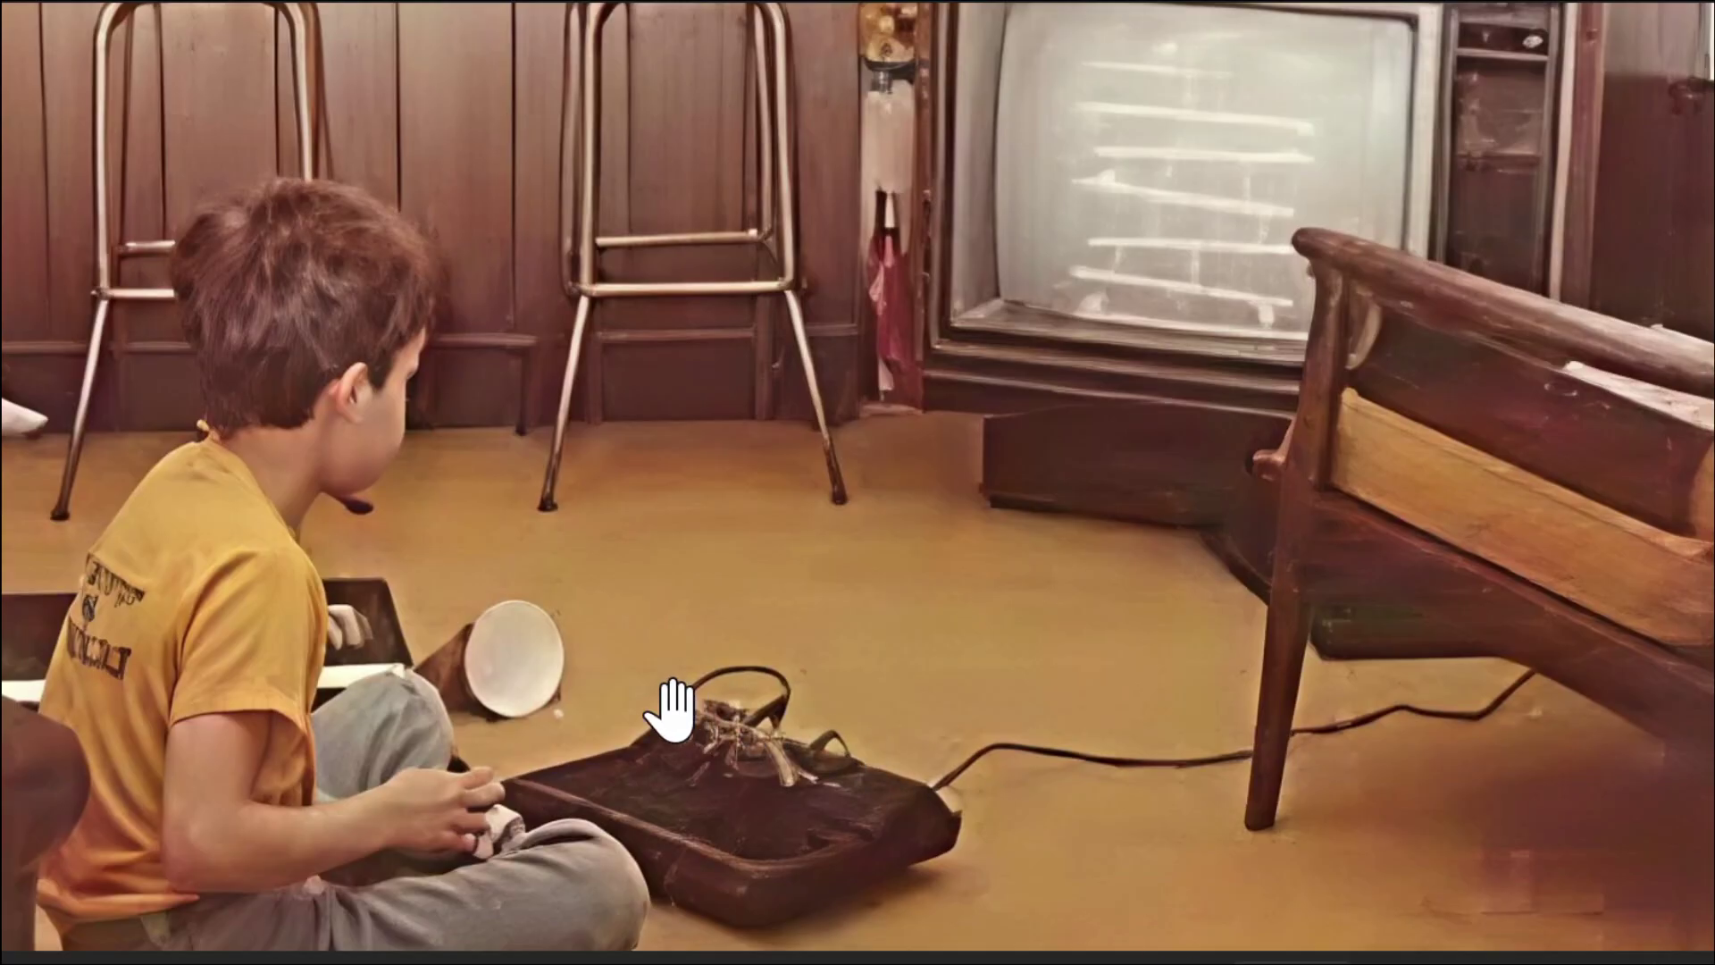
scroll(670, 709, "up", 5)
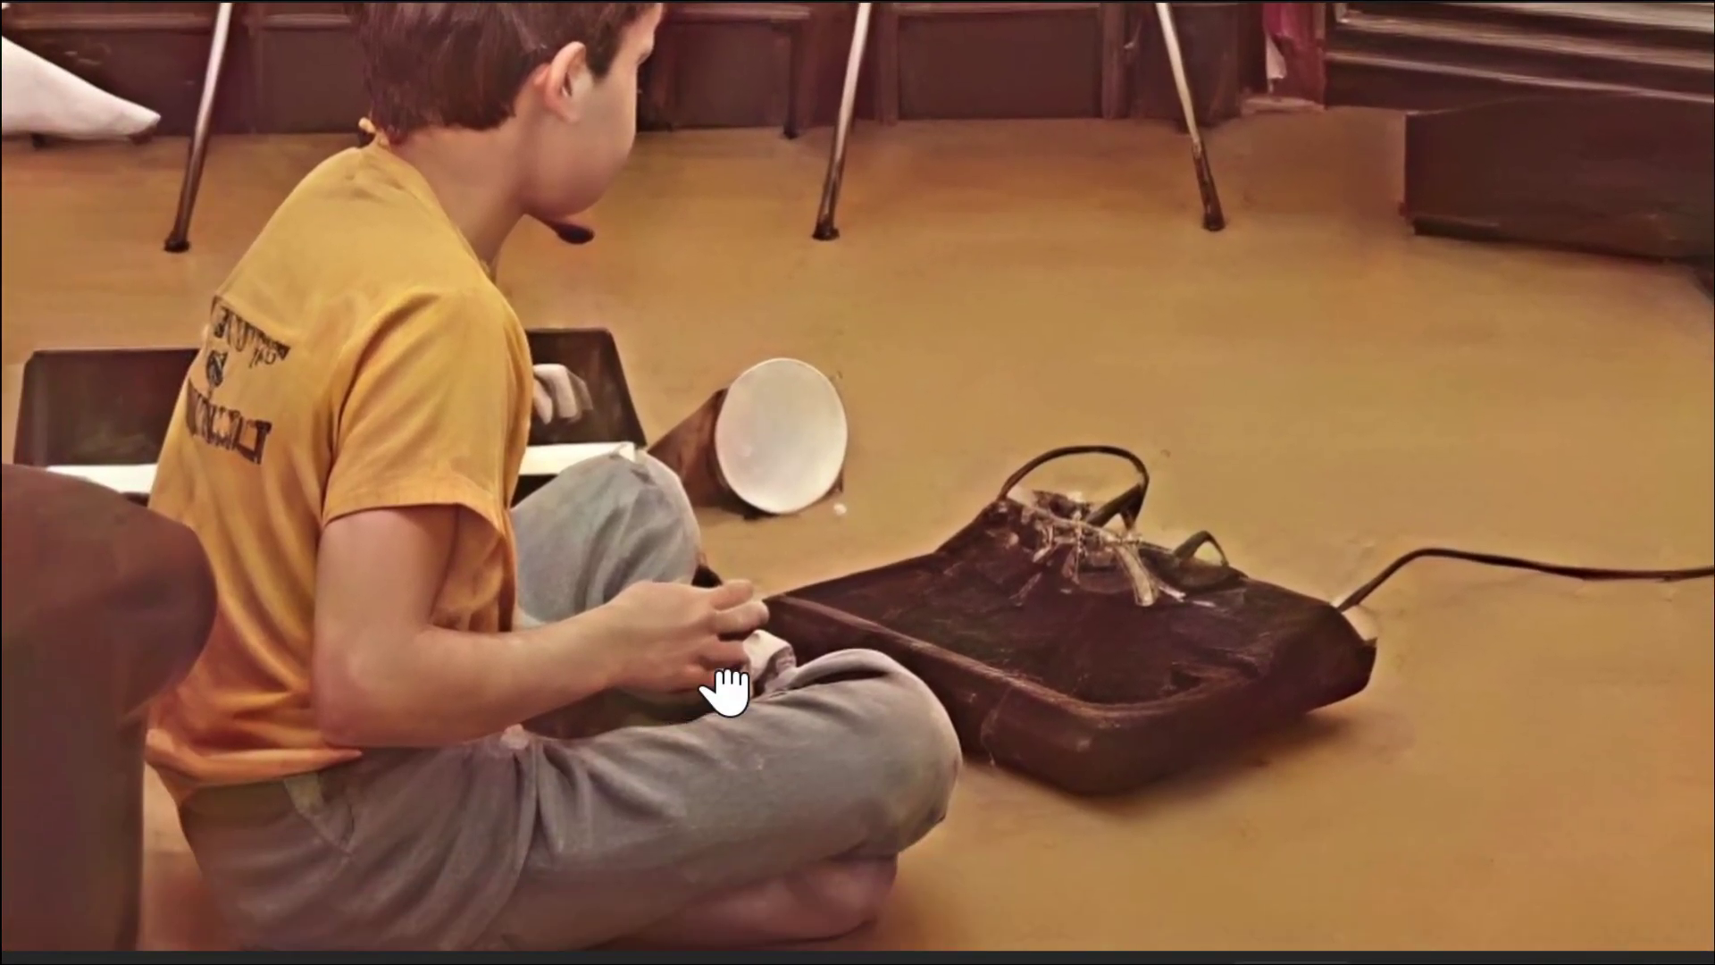
left_click_drag(715, 282, 875, 688)
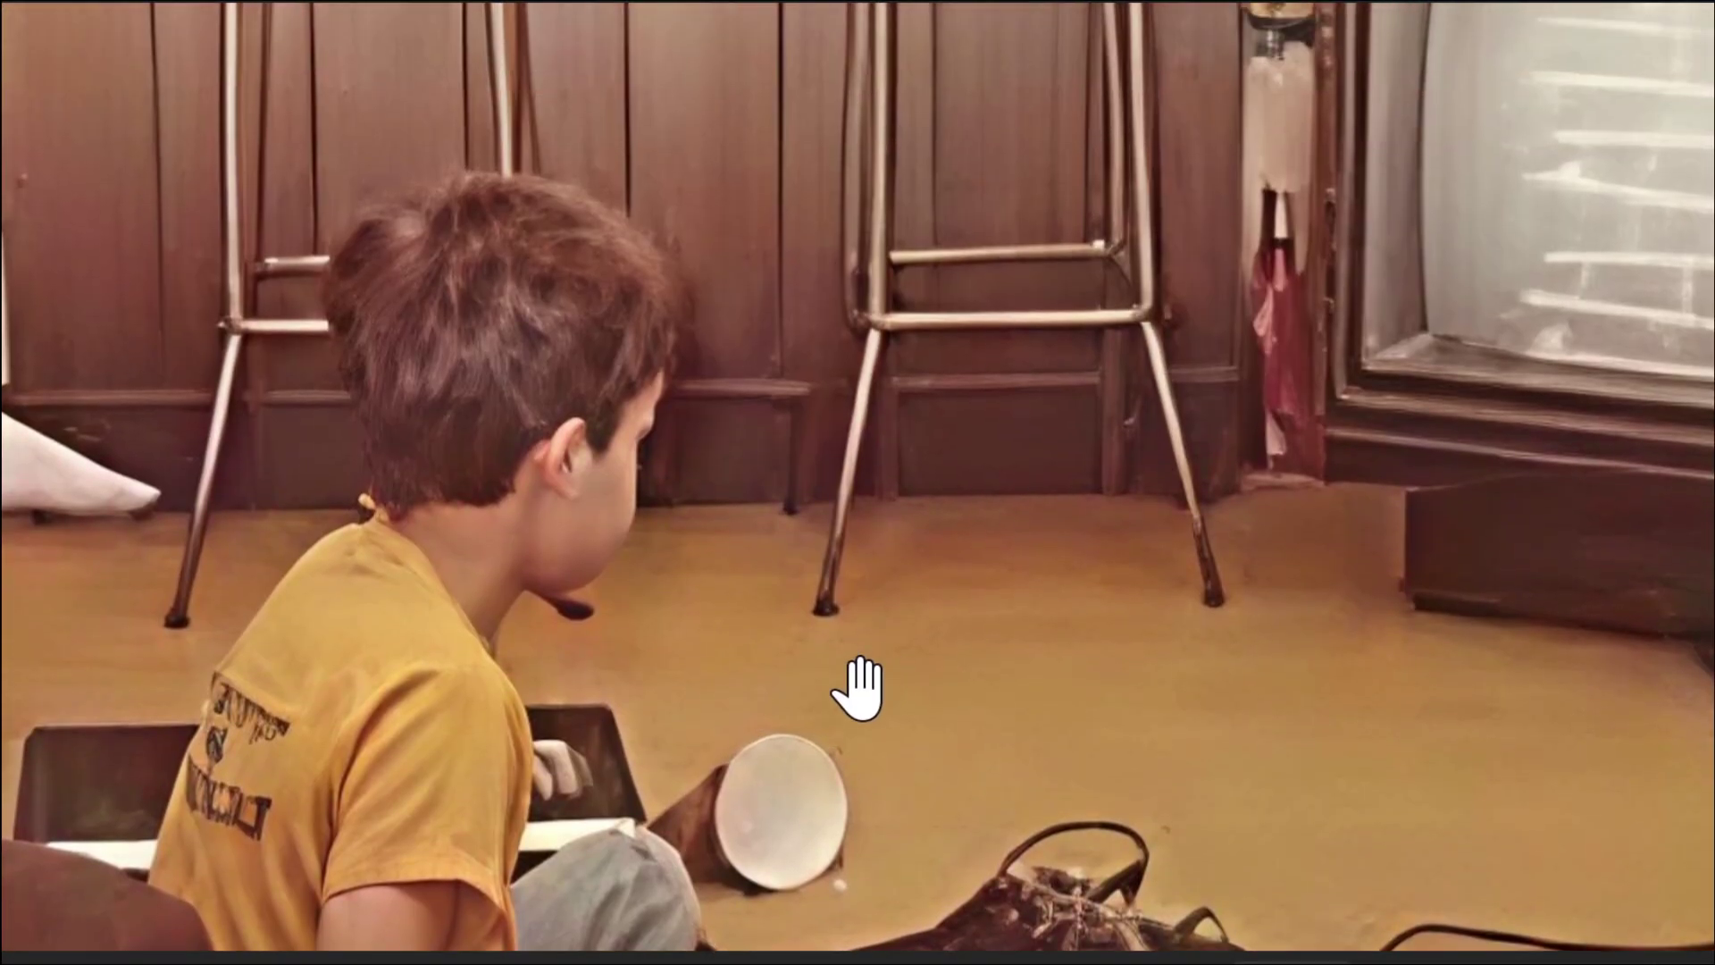
scroll(856, 688, "down", 5)
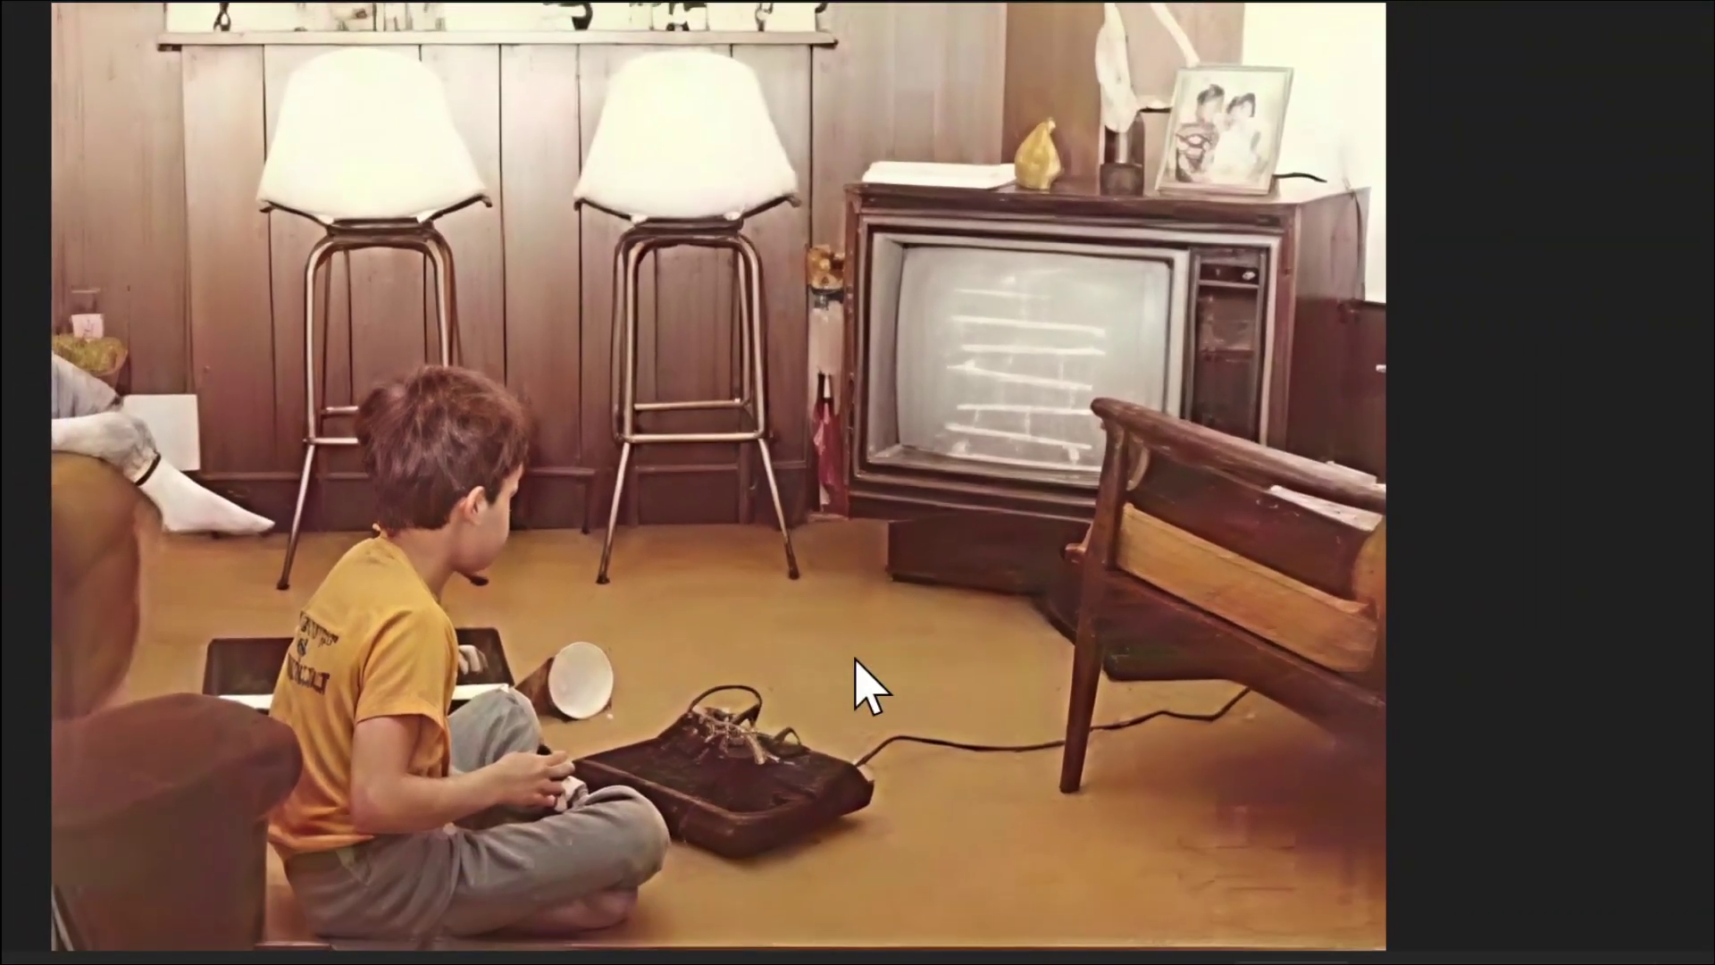
key("Escape")
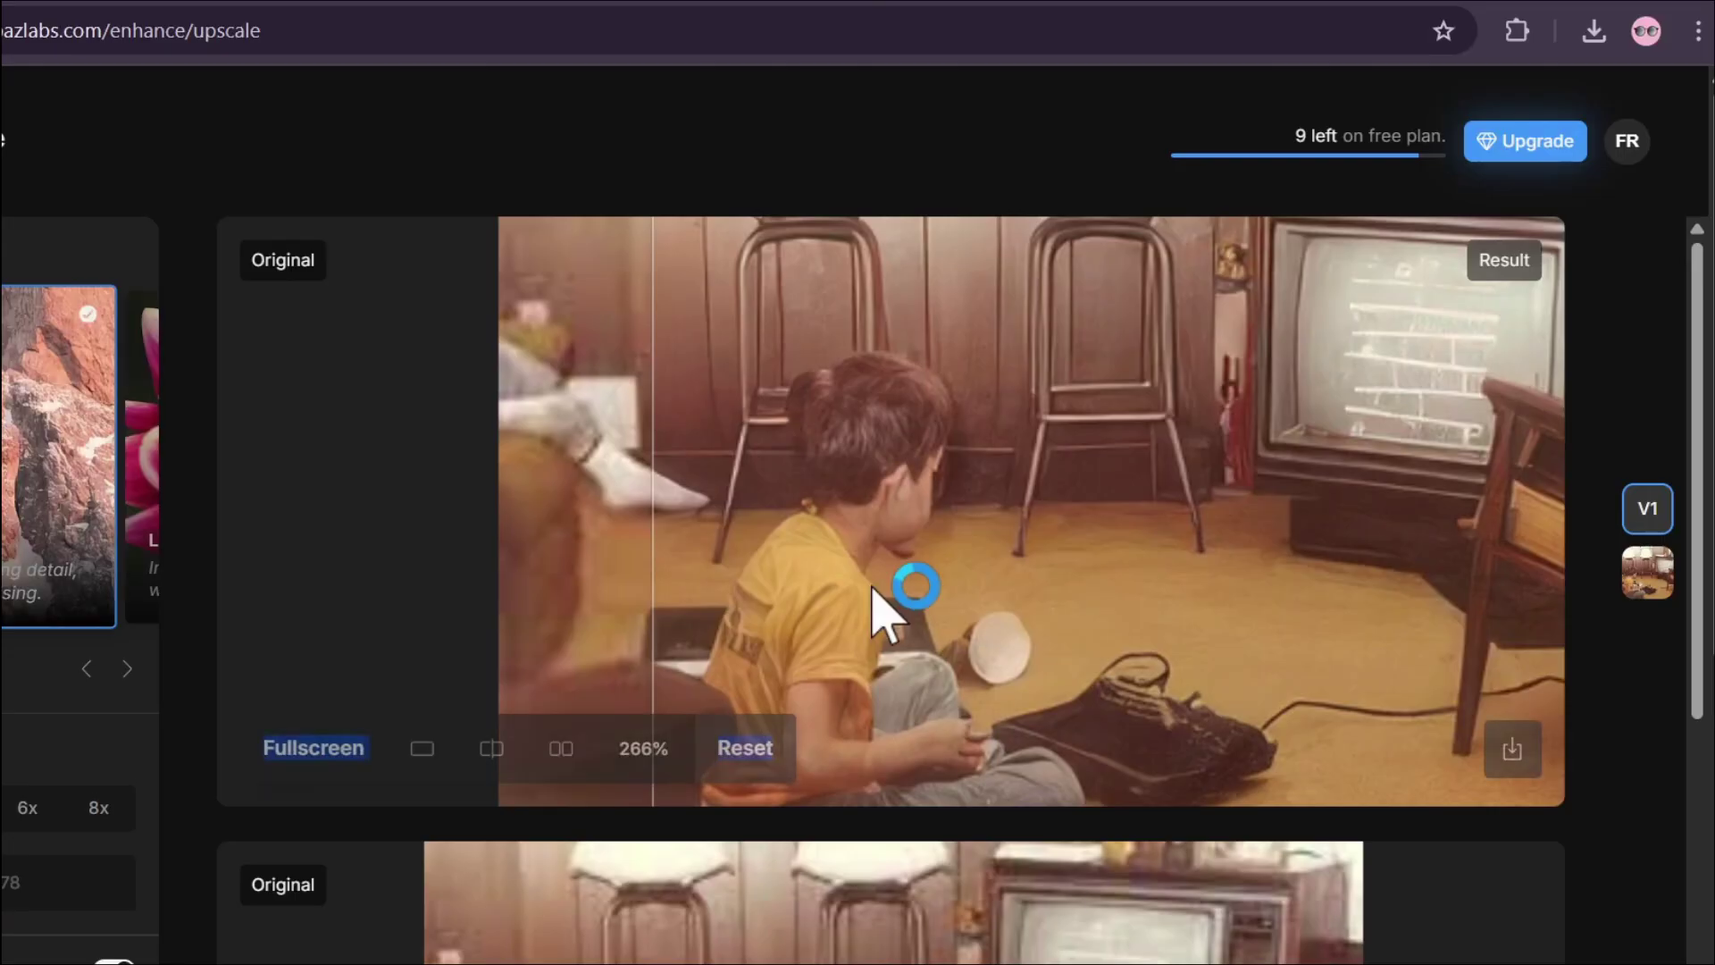
Compare the Designer and Topaz results, ending on the Designer editor's Design 2.
left_click(1193, 3)
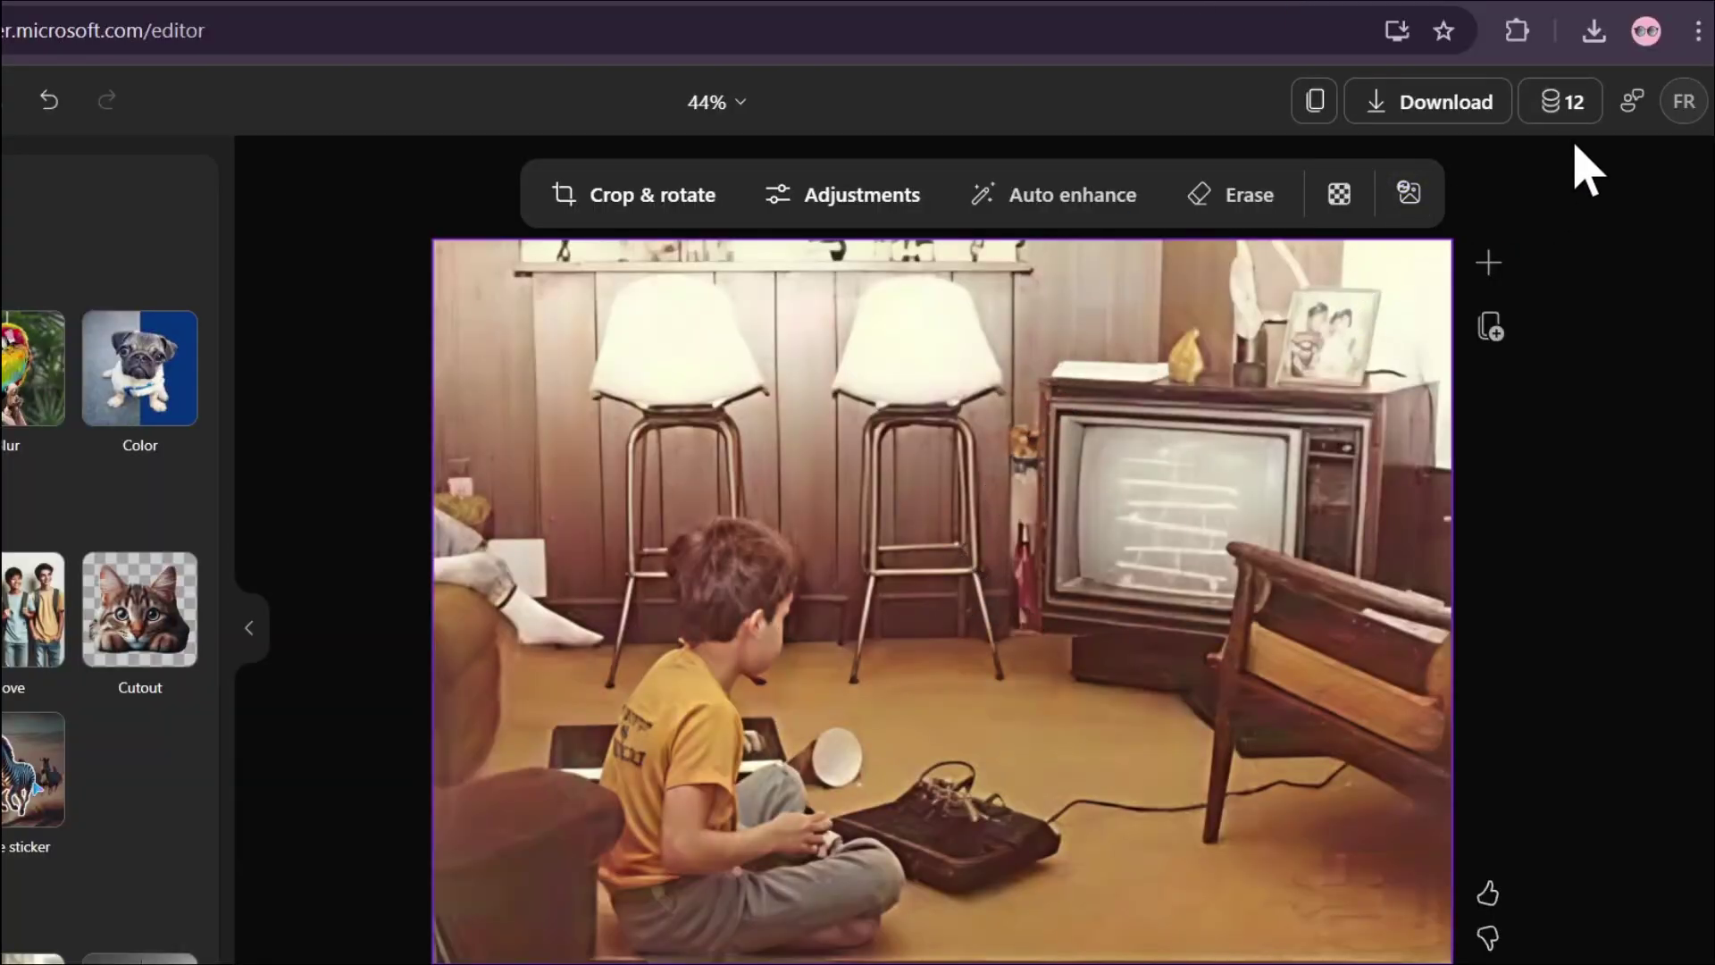
left_click(787, 3)
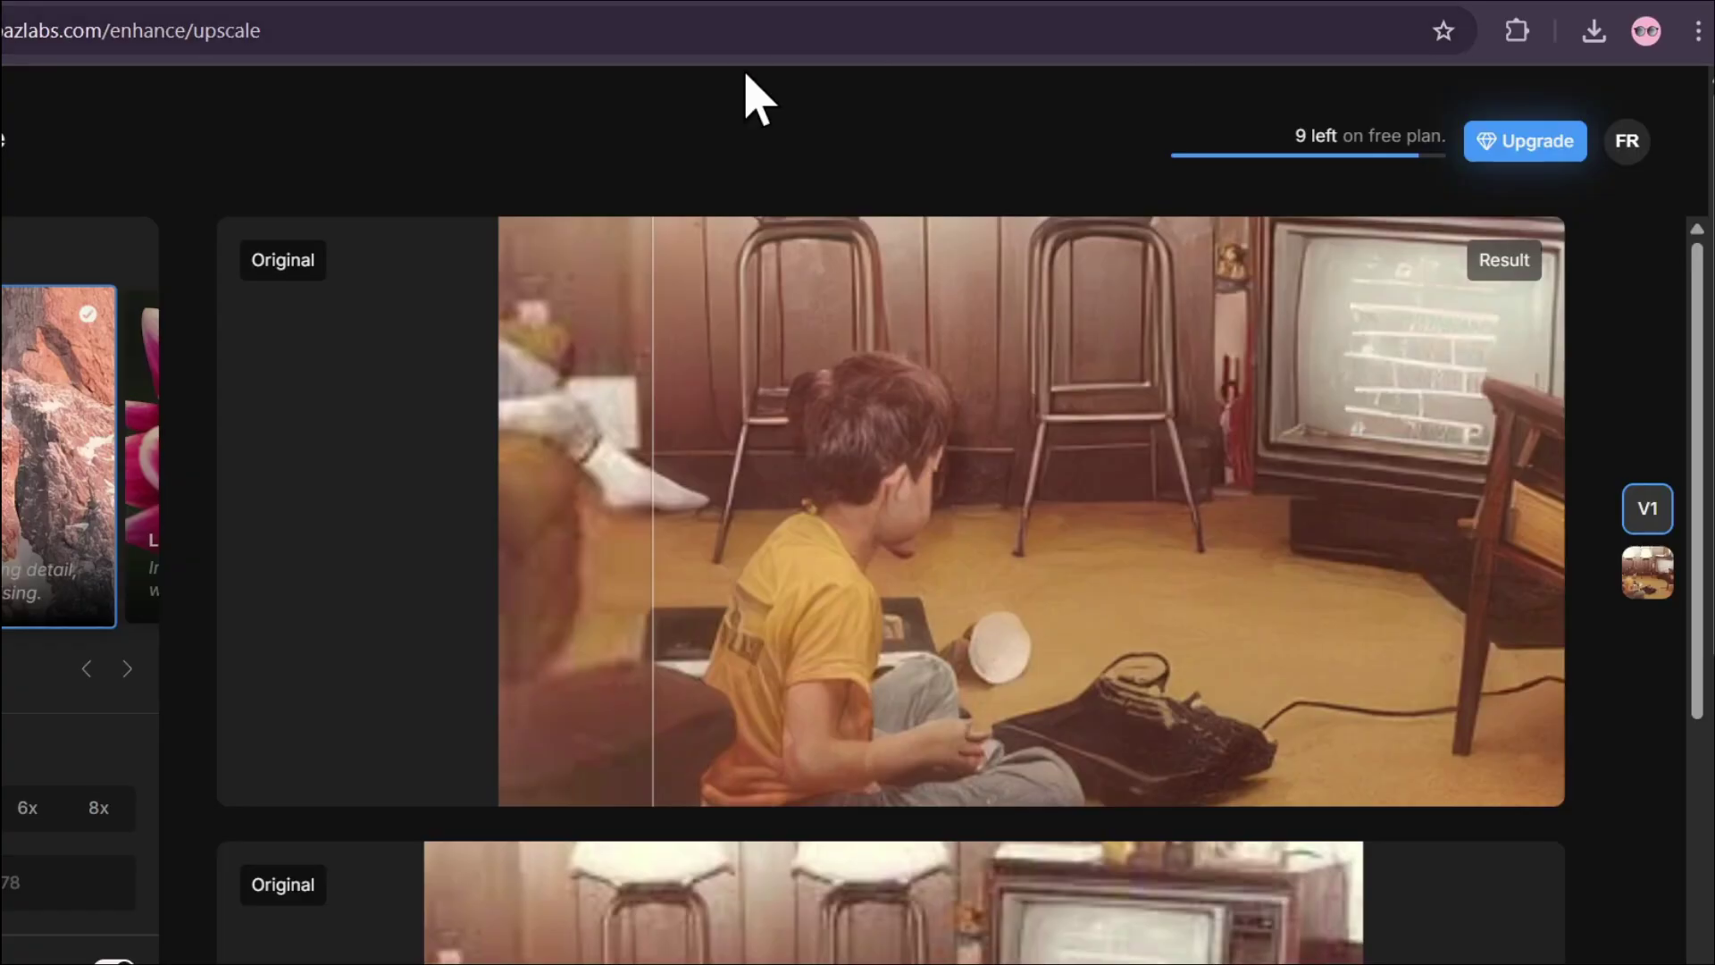
left_click(1189, 3)
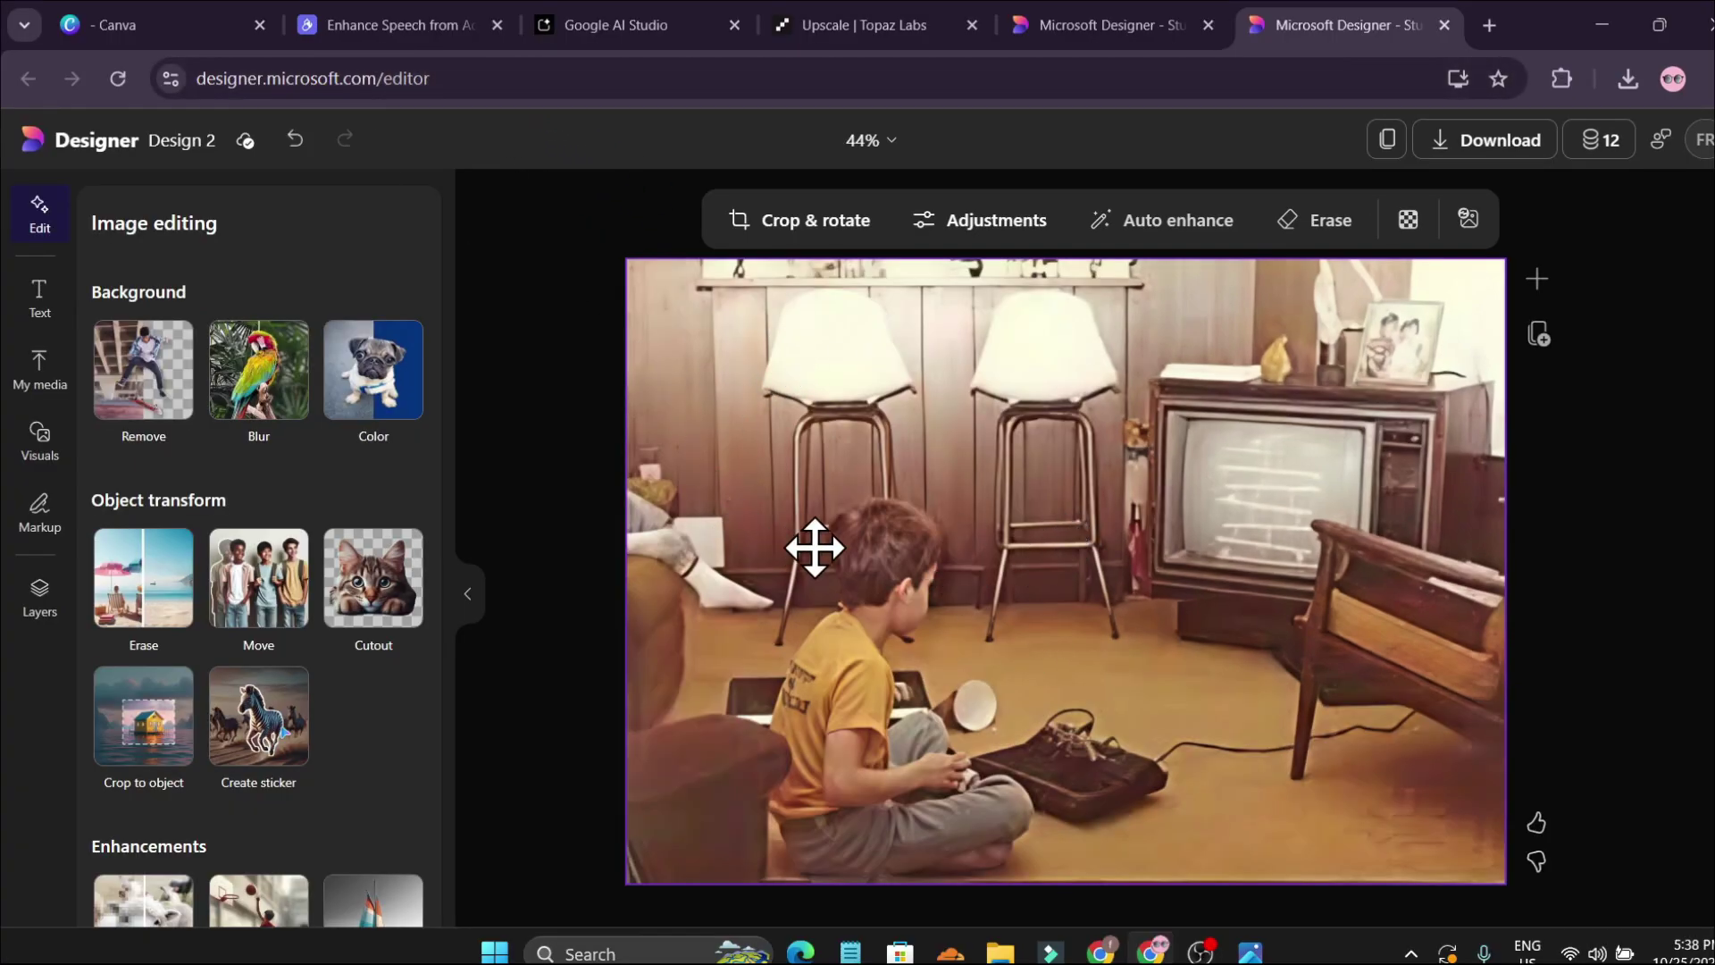
scroll(239, 572, "down", 4)
scroll(250, 675, "up", 1)
scroll(257, 617, "up", 3)
scroll(268, 572, "down", 4)
scroll(268, 639, "up", 4)
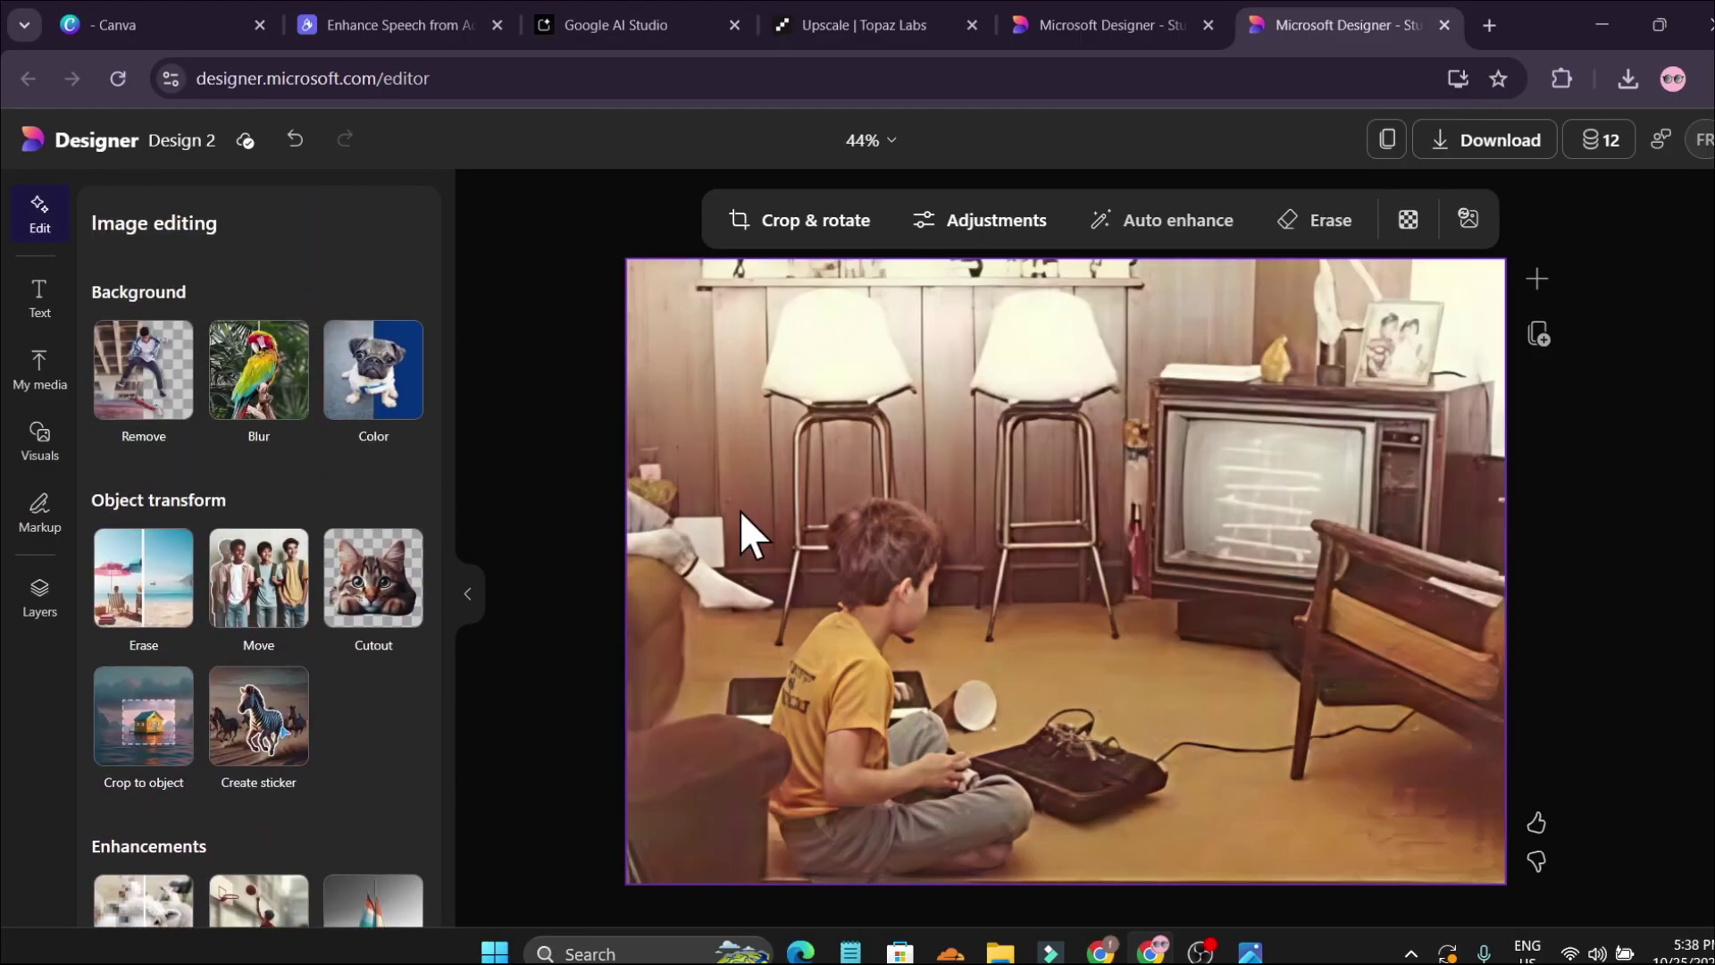